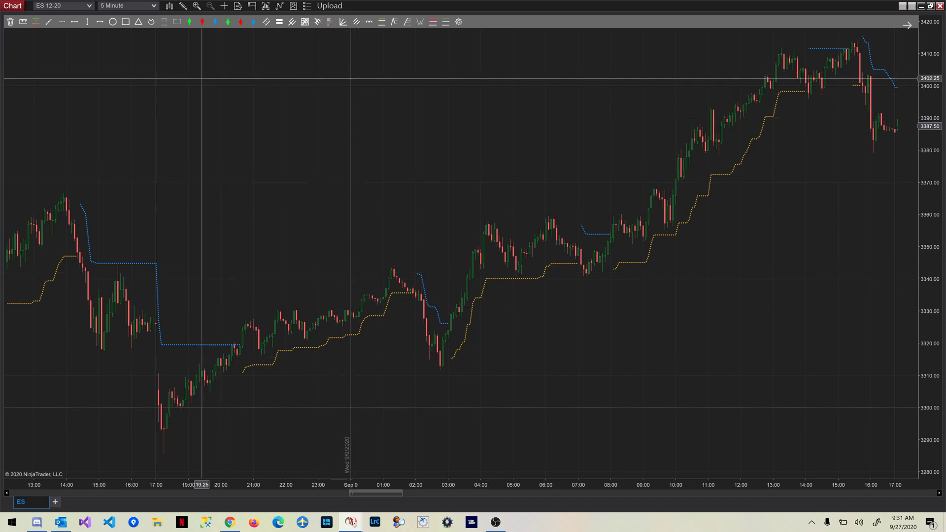
- Review the EBWorx Manual BackTest and TDUTrailingStop indicator settings, closing without changes
key("ctrl+i")
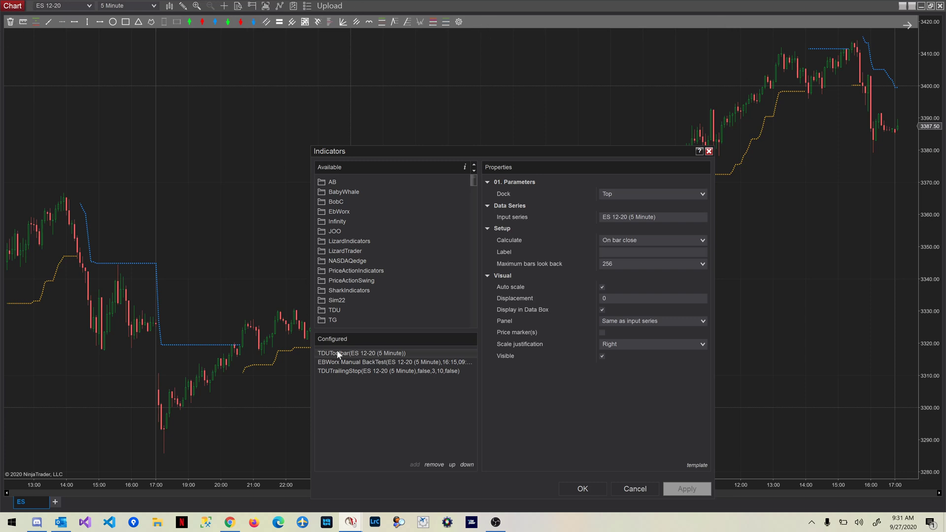
left_click(371, 364)
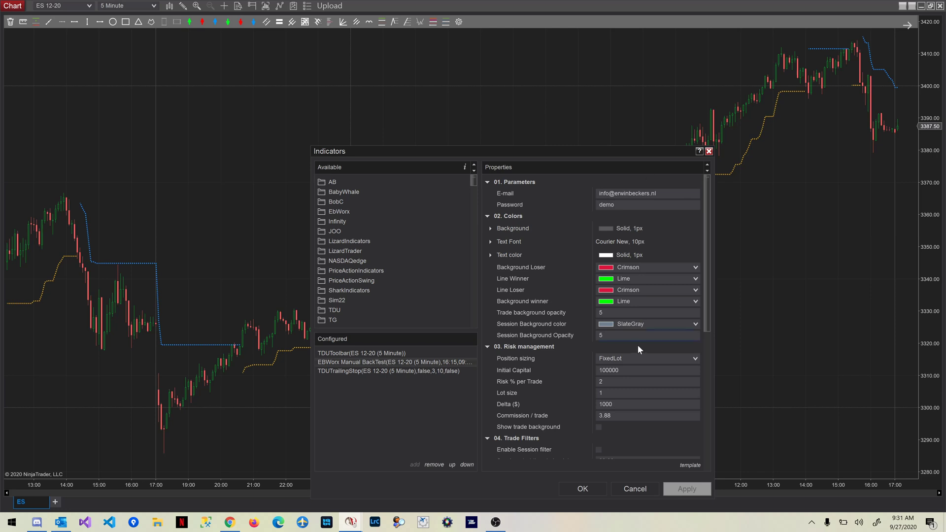
scroll(636, 343, "down", 10)
scroll(636, 349, "up", 10)
left_click(363, 371)
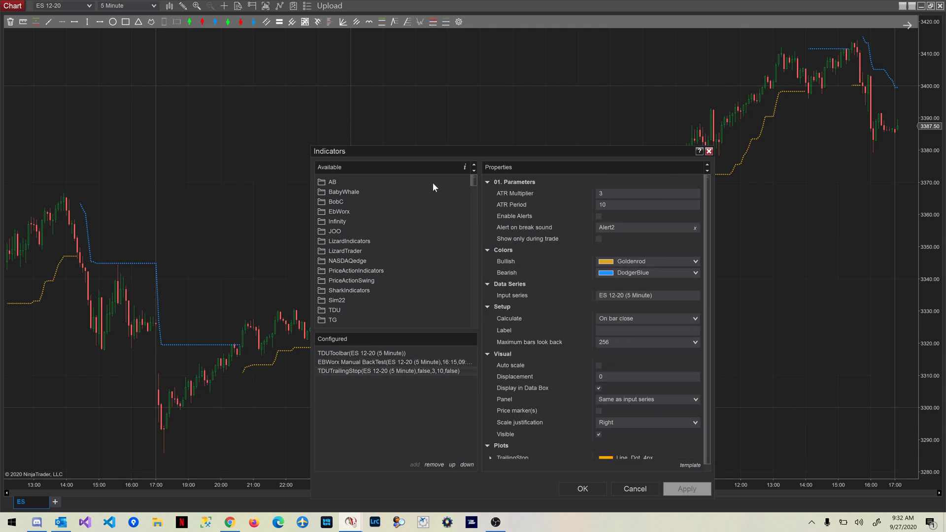
left_click_drag(440, 154, 454, 86)
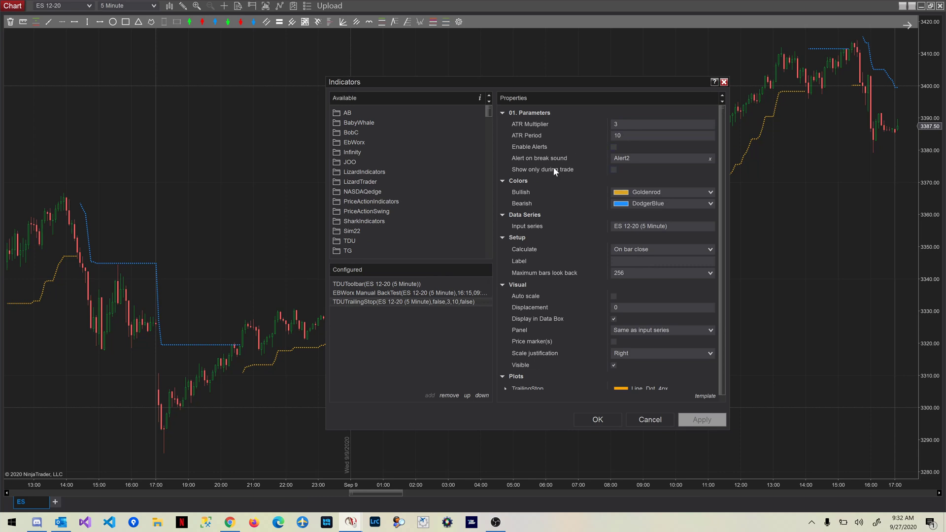
left_click(648, 420)
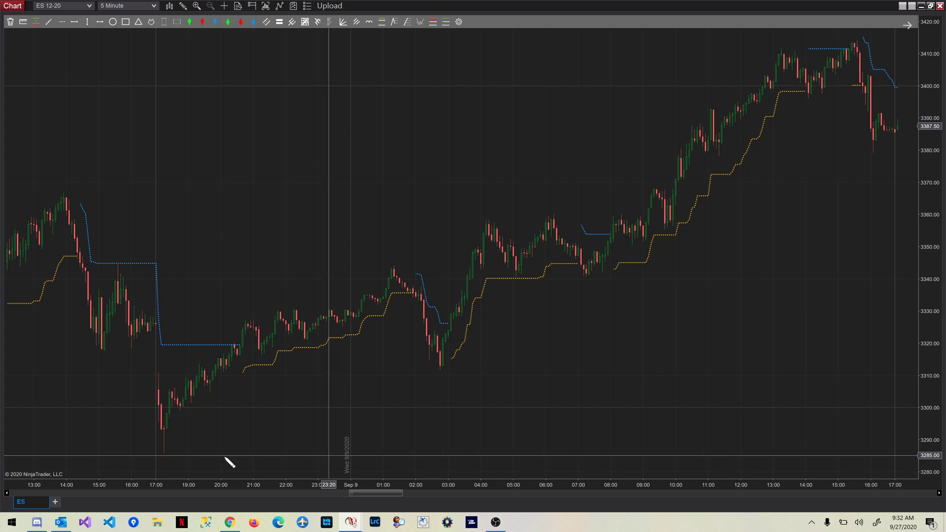
- Draw and delete two misplaced Fibonacci retracements (3285.50–3344.75 and 3366.50–3317.50)
left_click(172, 454)
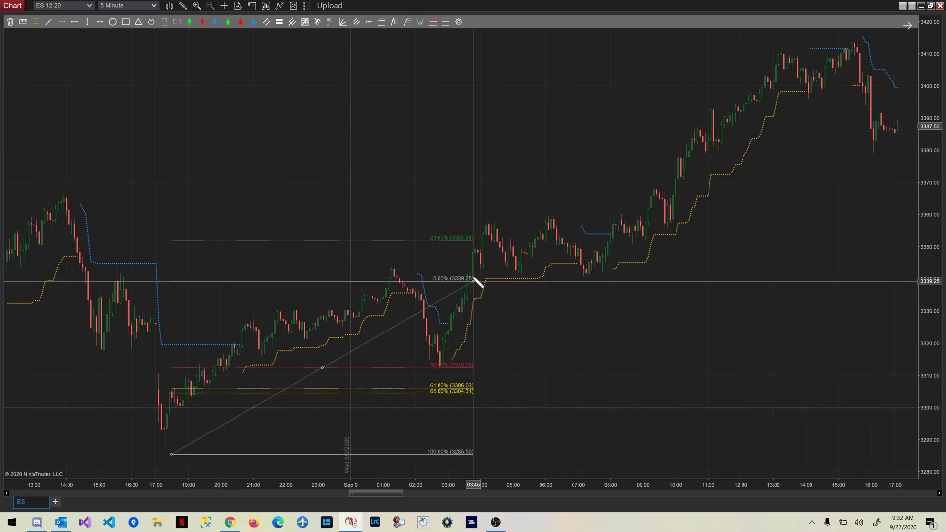
left_click(495, 264)
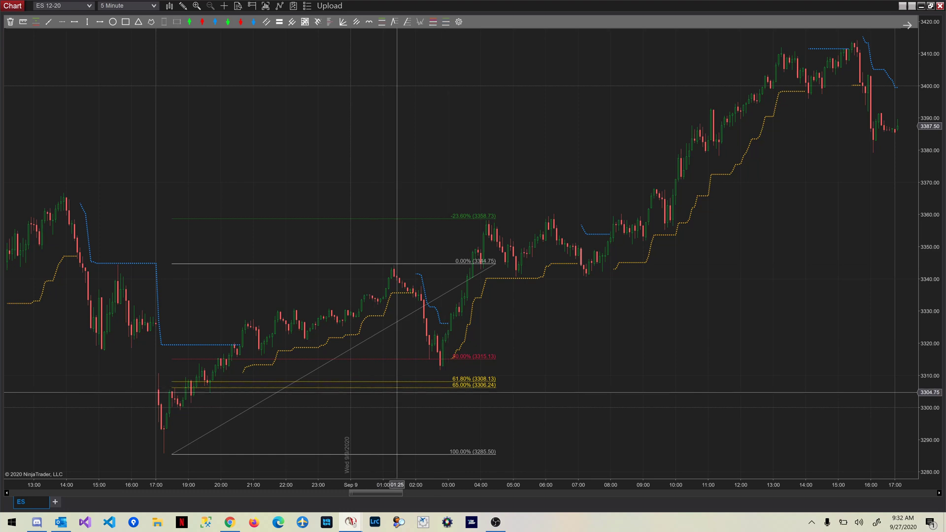
left_click(307, 375)
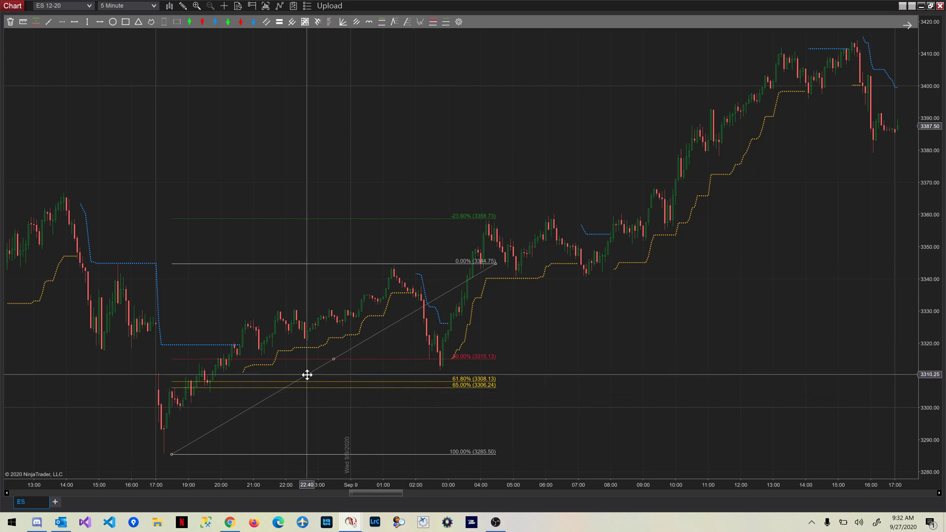
key("Delete")
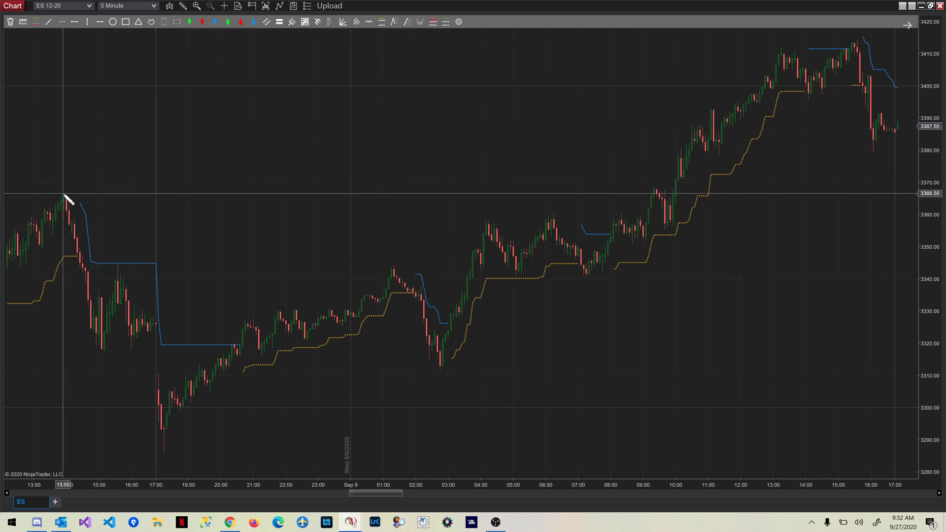
mouse_move(63, 194)
left_mouse_down()
mouse_move(178, 372)
mouse_move(229, 350)
left_mouse_up()
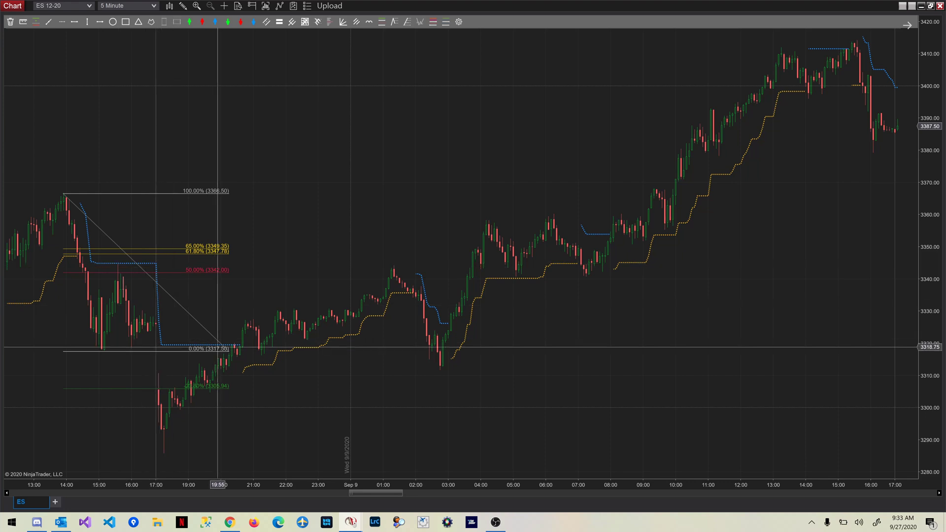
left_click(203, 326)
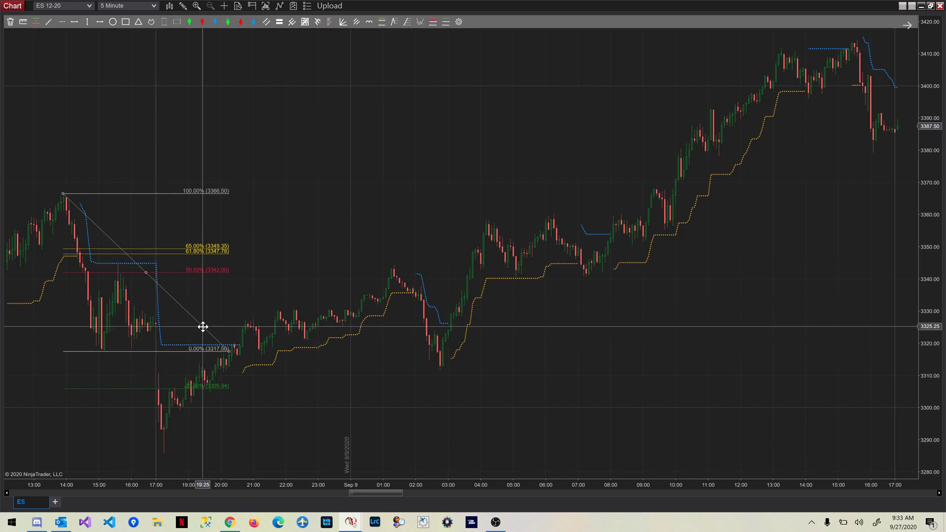
key("Delete")
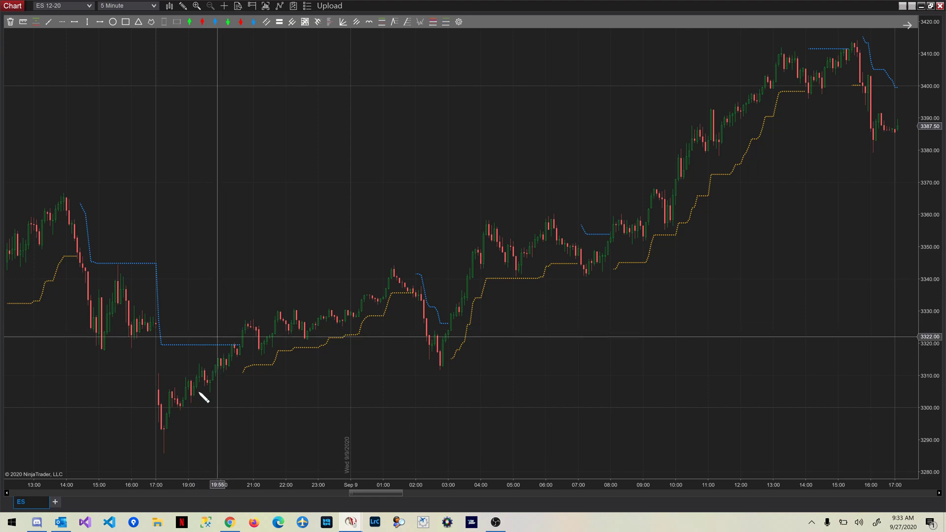
- Draw the Fibonacci from 3285.75 to 3344.50 and a long entering 3315.25, stop 3305.25
left_click(163, 453)
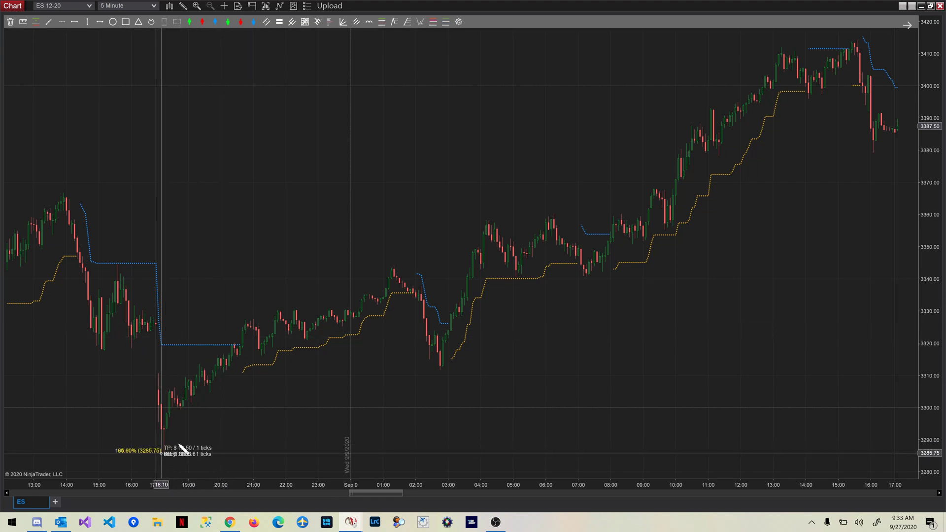
left_click(213, 394)
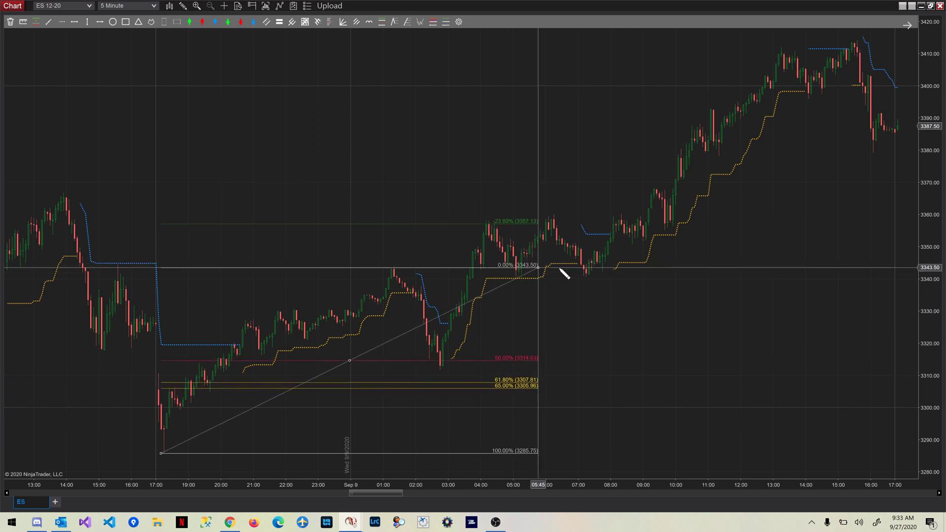
left_click(600, 264)
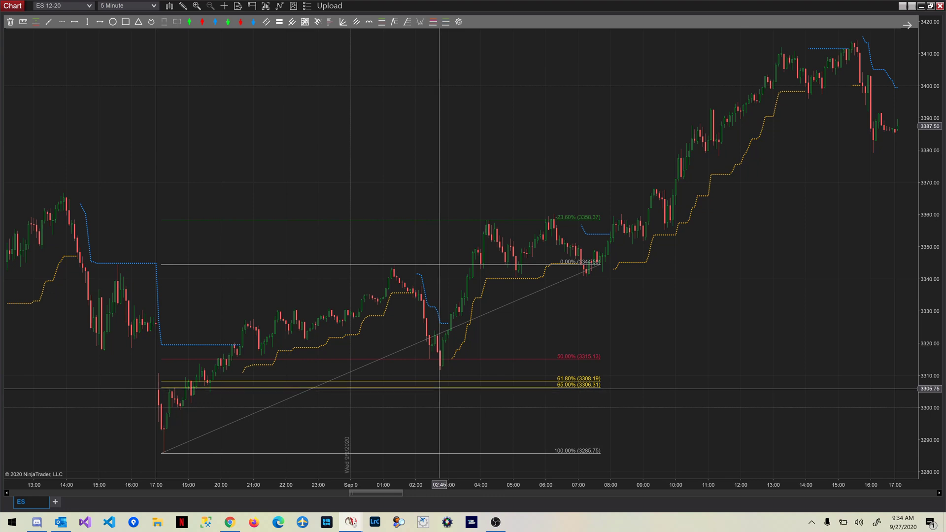
mouse_move(440, 390)
left_mouse_down()
mouse_move(442, 359)
mouse_move(578, 361)
mouse_move(593, 329)
mouse_move(578, 362)
left_mouse_up()
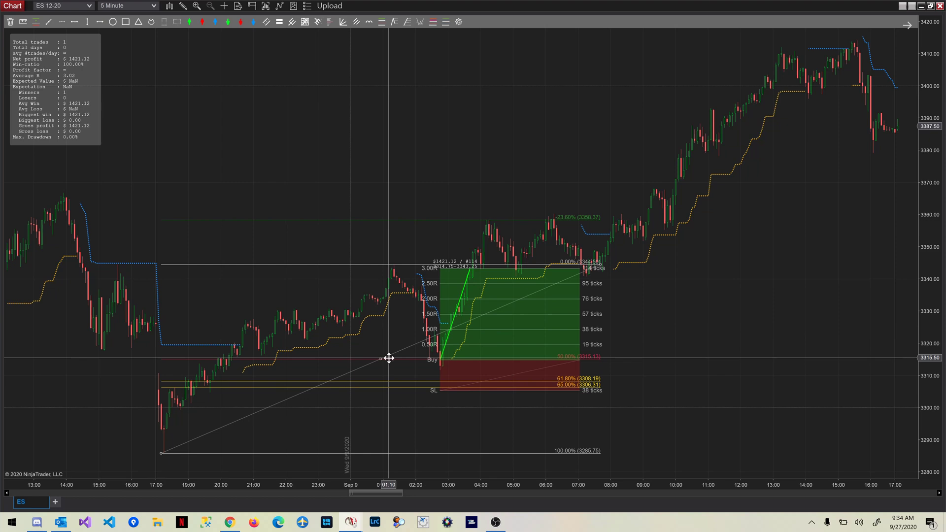
- Delete the first Fibonacci and raise the long's target so the winner reads $1502.17
key("Delete")
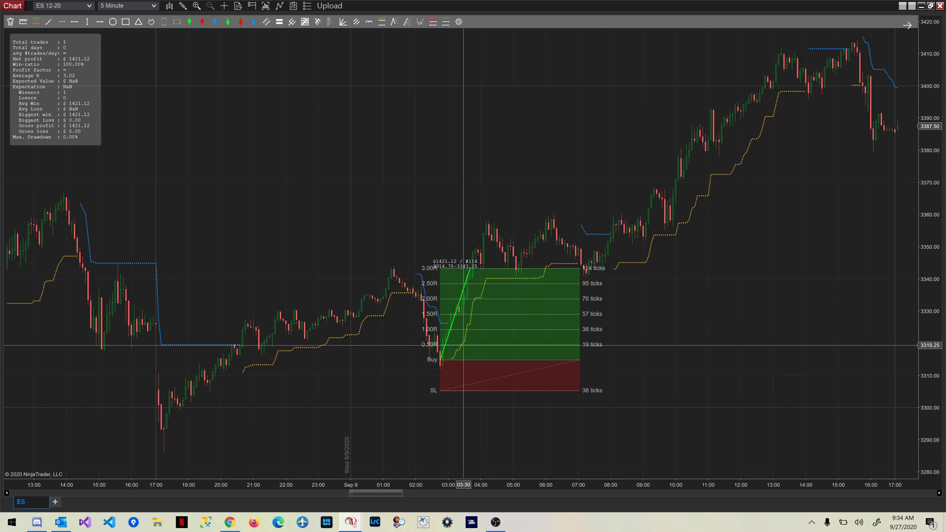
mouse_move(511, 268)
left_mouse_down()
mouse_move(513, 306)
mouse_move(519, 265)
left_mouse_up()
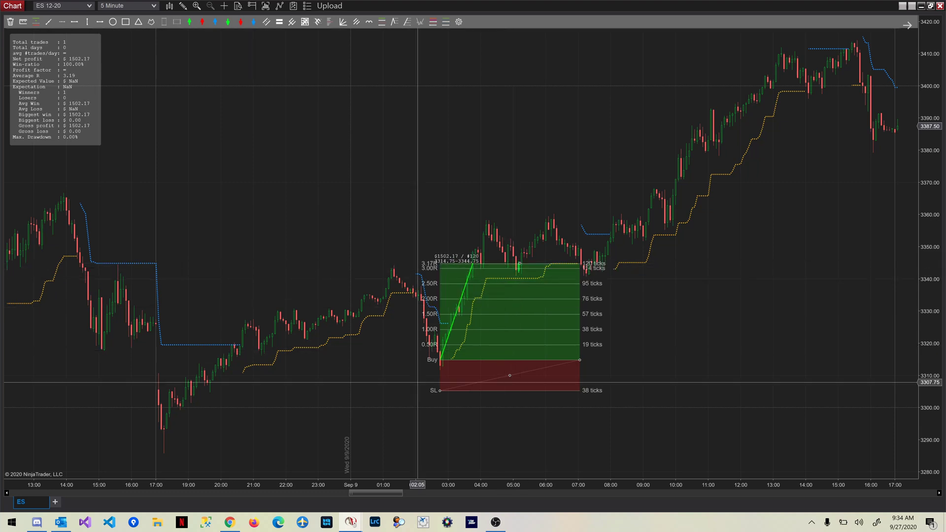
scroll(570, 370, "down", 5)
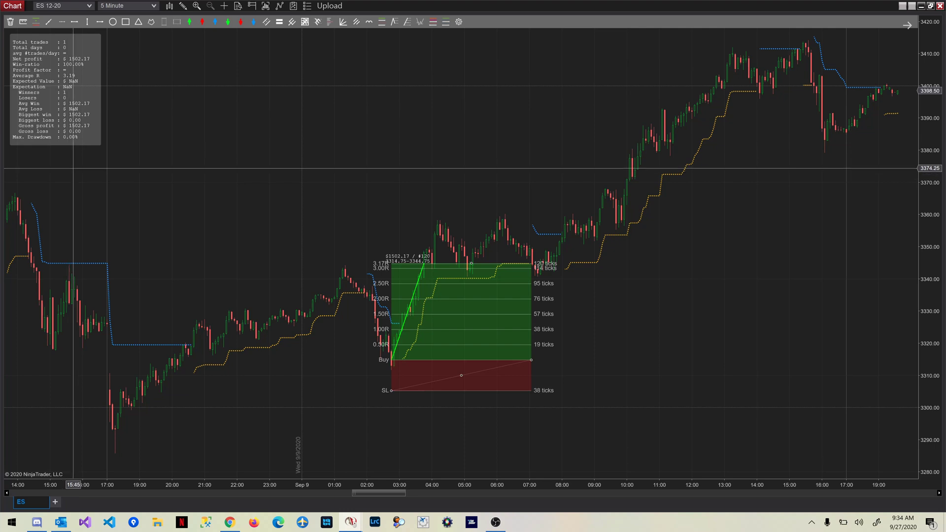
- Draw a new Fibonacci from the 3311.50 low to the 3414.00 high
scroll(296, 256, "down", 5)
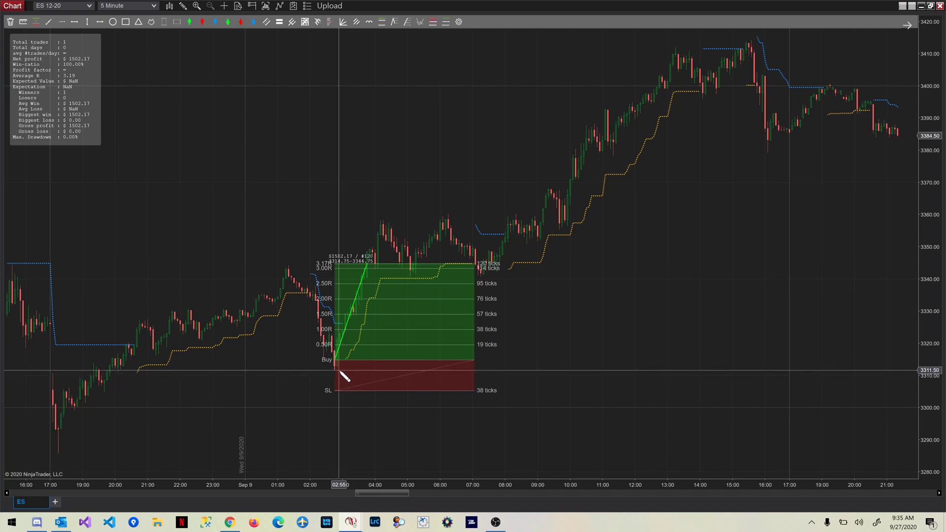
left_click_drag(340, 370, 367, 268)
mouse_move(355, 315)
left_mouse_down()
mouse_move(375, 216)
mouse_move(492, 216)
mouse_move(614, 200)
mouse_move(774, 44)
mouse_move(797, 40)
left_mouse_up()
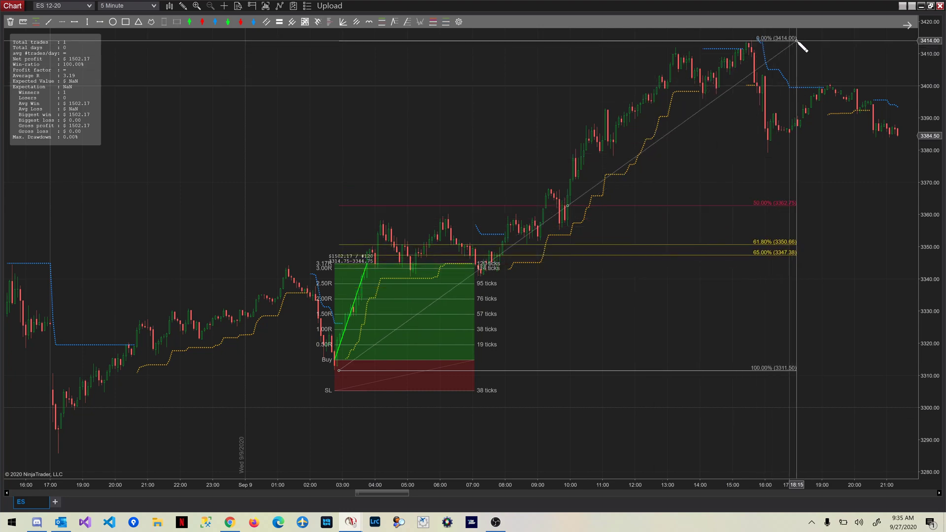
- Clear the old Fibonacci and recentre the chart on the later bars
key("Escape")
scroll(655, 384, "down", 5)
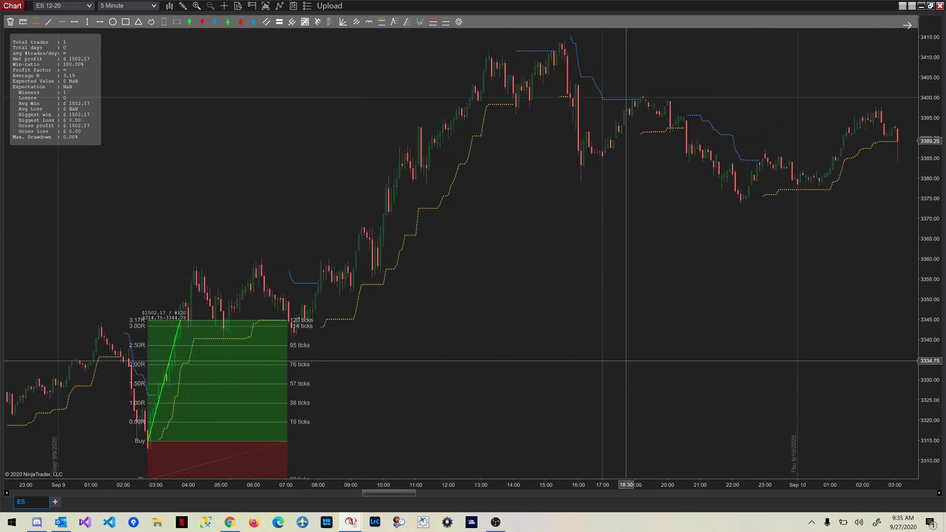
scroll(625, 361, "down", 5)
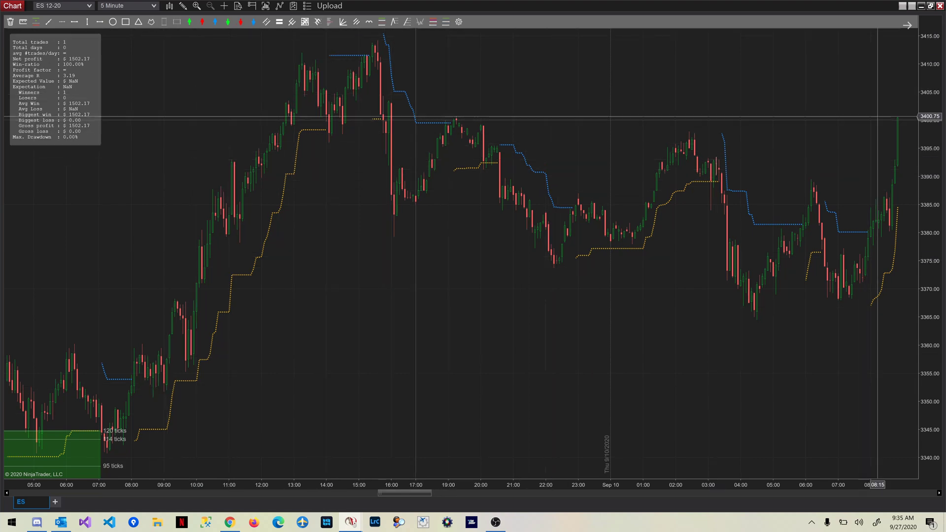
left_click_drag(519, 370, 512, 398)
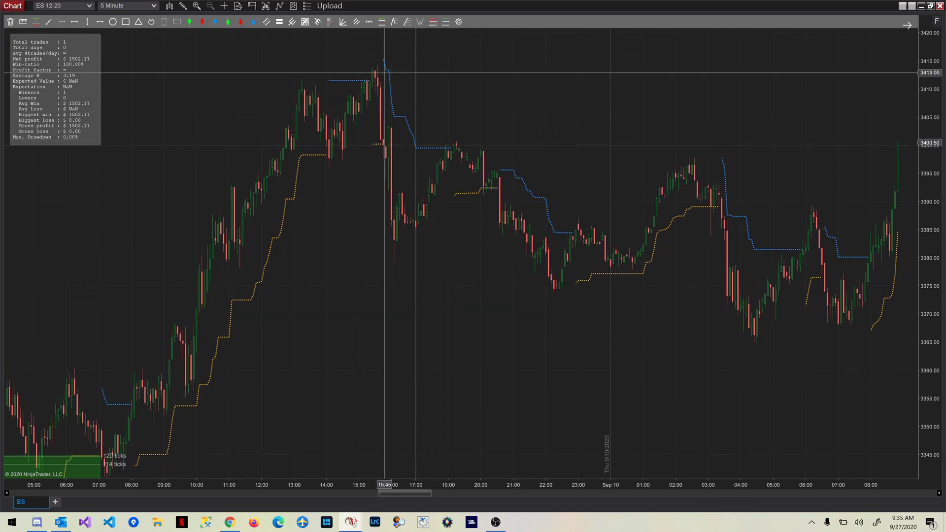
- Draw a Fibonacci from 3414.25 down to 3379.25 and a short at 3396.75, stop near 3402
left_click(377, 65)
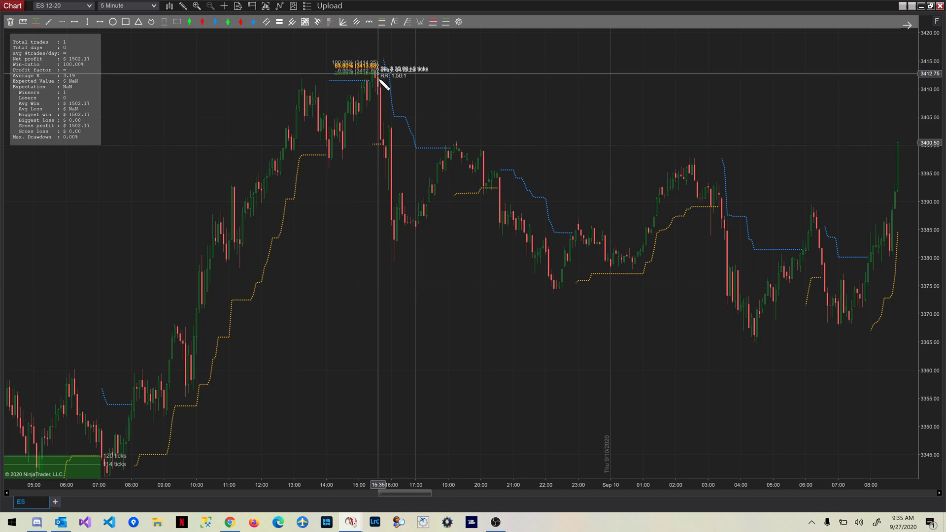
left_click(420, 228)
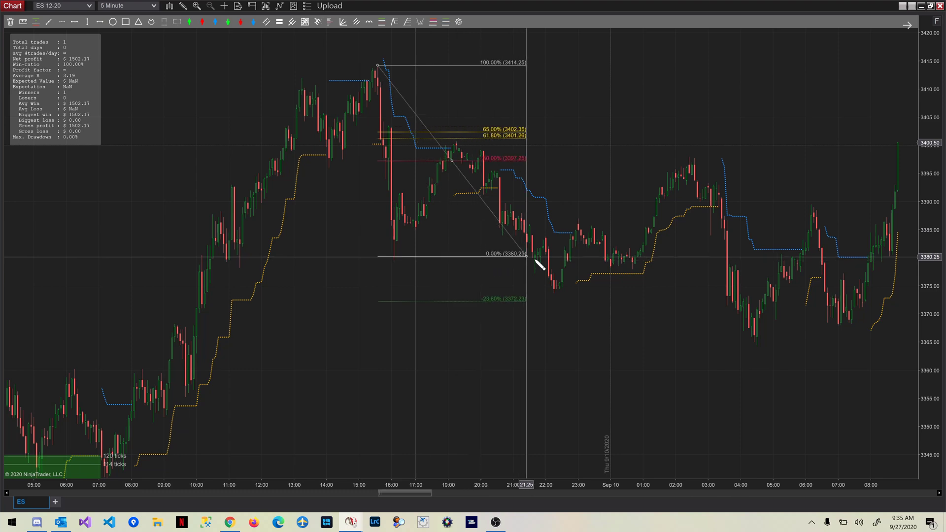
left_click(570, 262)
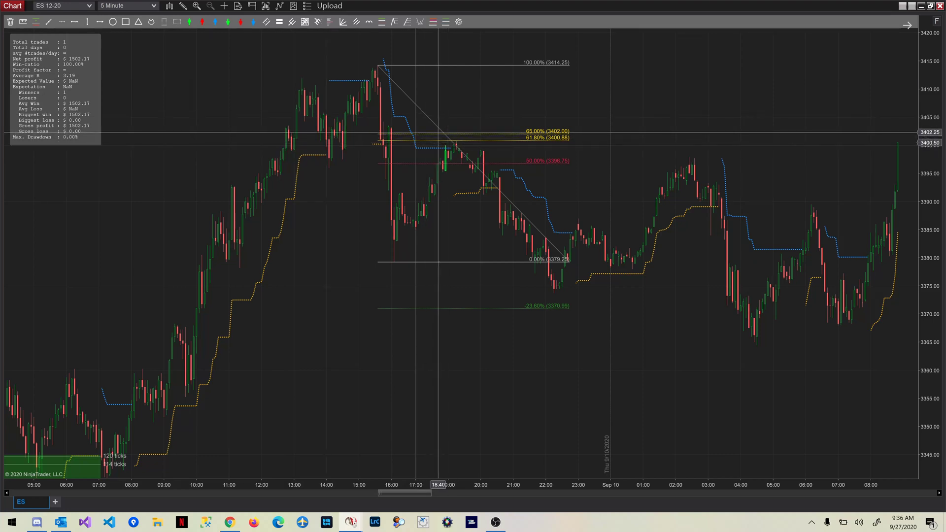
mouse_move(439, 133)
left_mouse_down()
mouse_move(468, 162)
mouse_move(490, 161)
left_mouse_up()
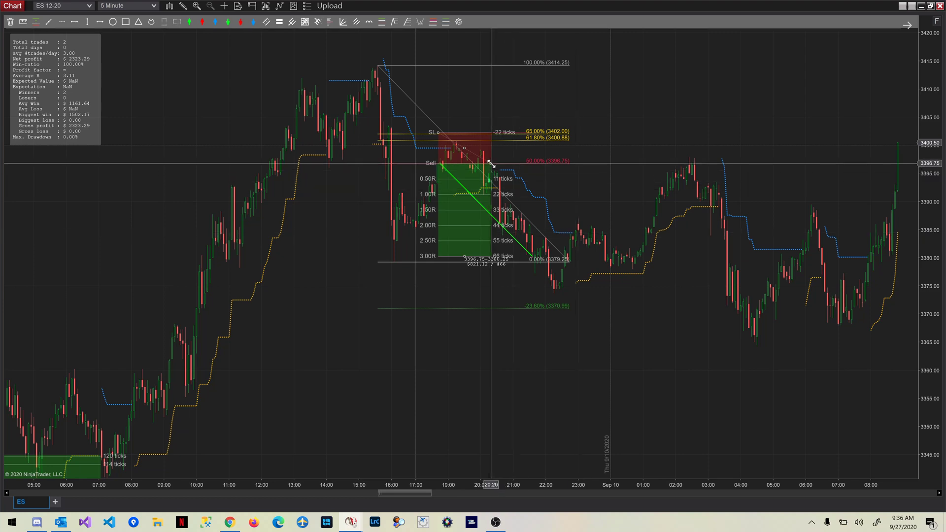
- Extend the short box to about 22:40 and raise its target to 3384.50 (2.23R), netting $2113.50
left_click_drag(532, 164, 567, 164)
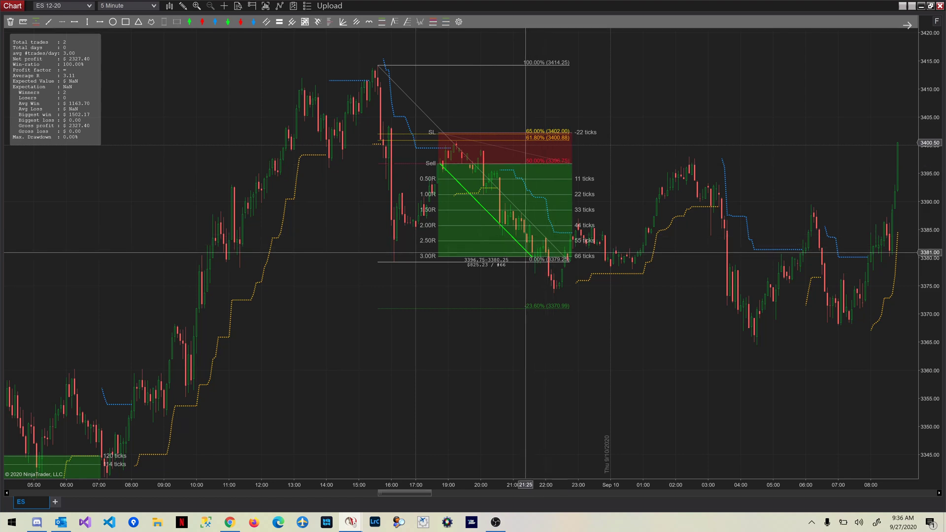
left_click(503, 255)
left_click_drag(504, 254, 509, 233)
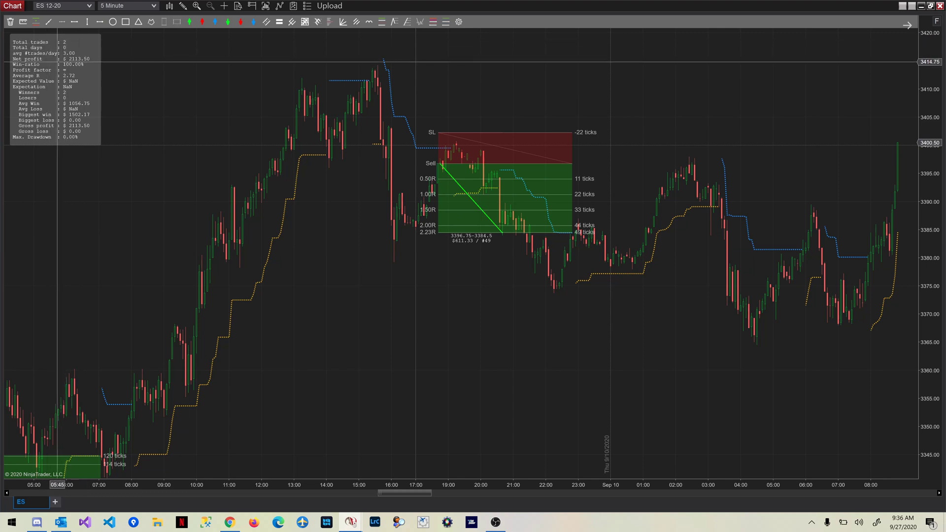
scroll(84, 67, "down", 8)
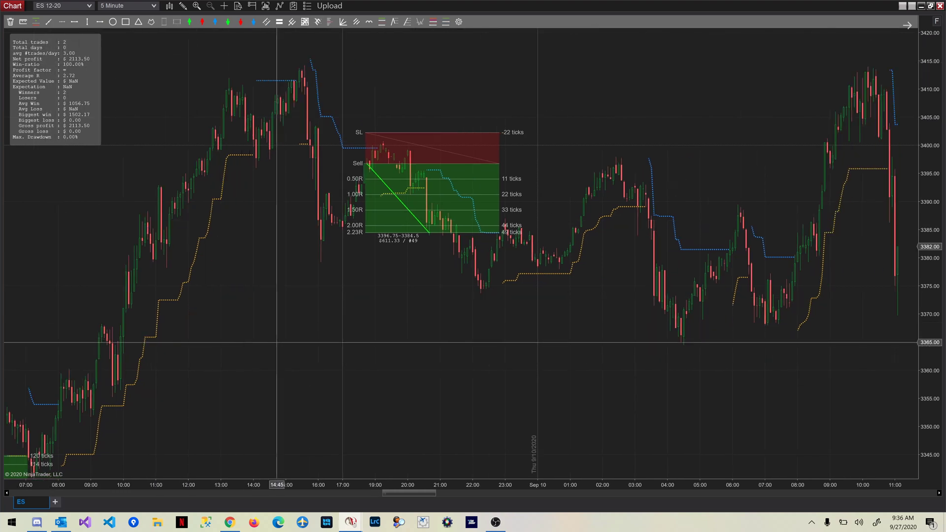
- Finish the Fibonacci at 3387.00, rescale prices, and draw a long entering 3380.25 with stop 3378
scroll(388, 267, "down", 4)
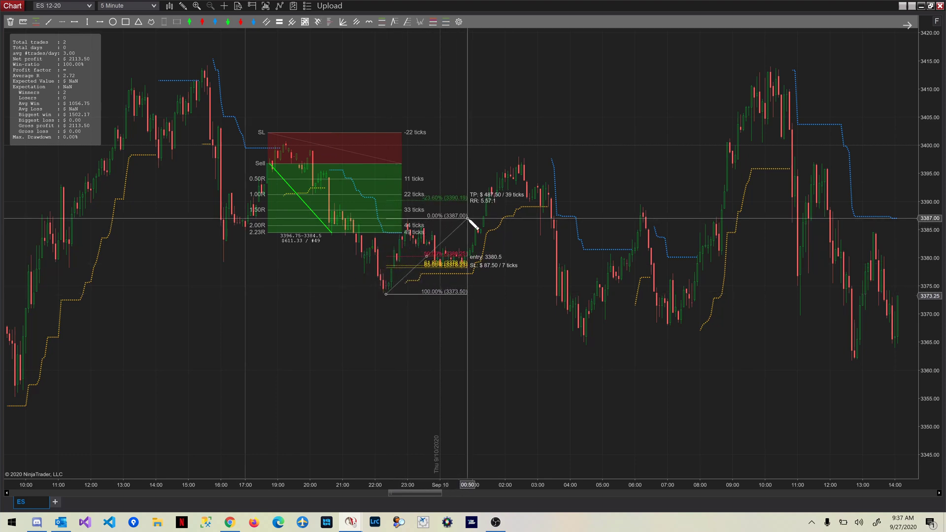
left_click(542, 219)
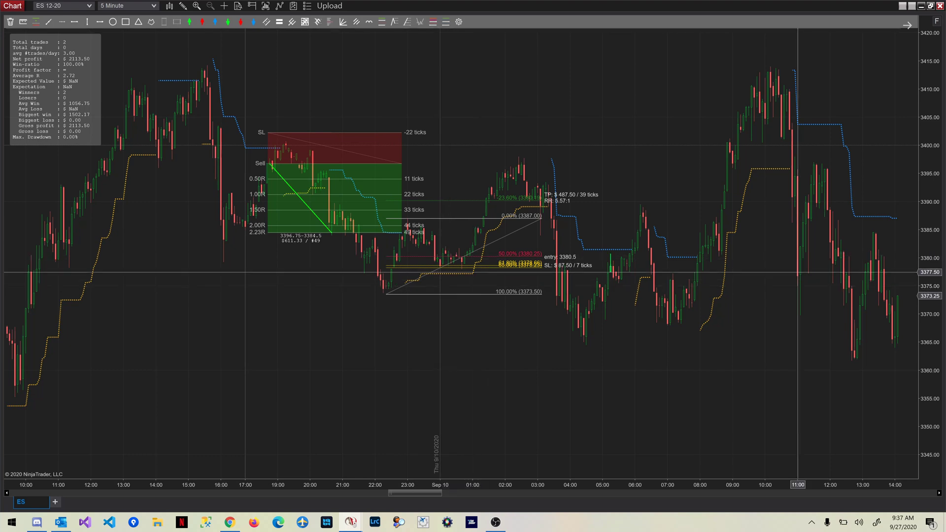
left_click_drag(937, 351, 937, 313)
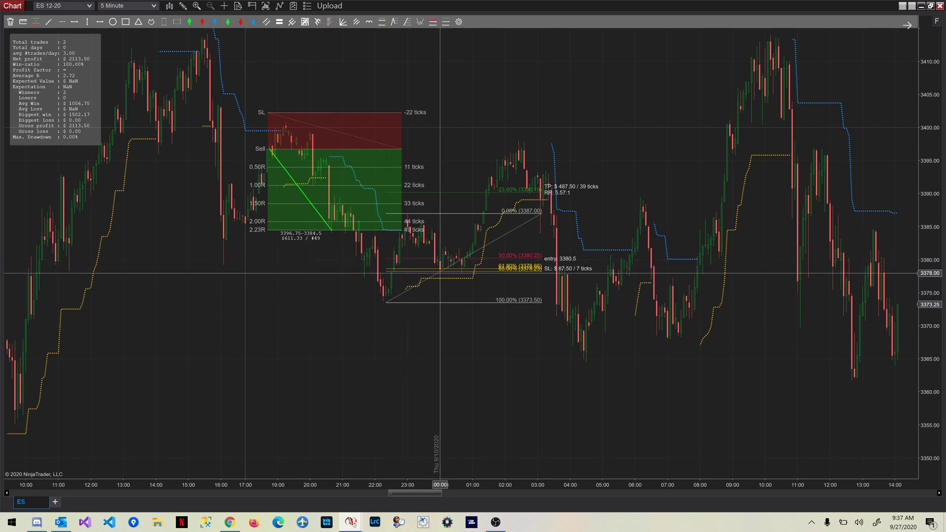
left_click_drag(440, 271, 463, 259)
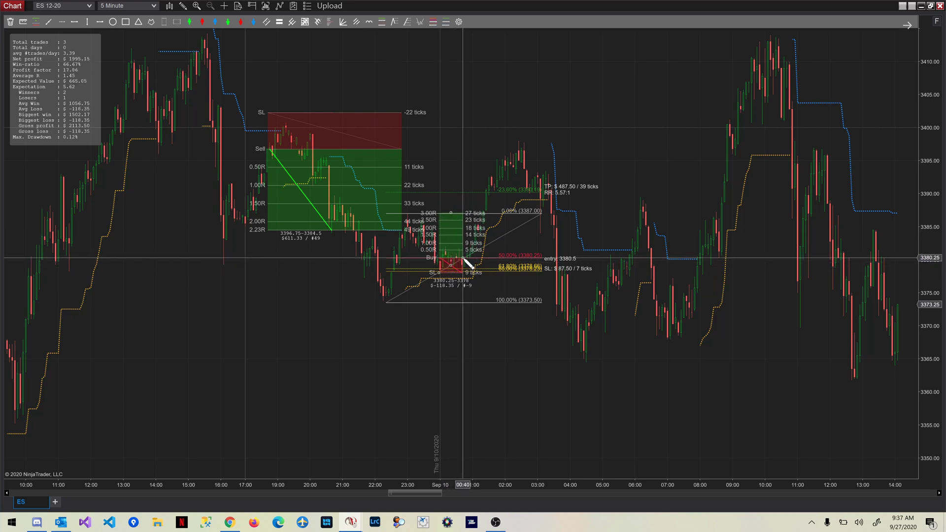
- Lower the long trade's profit target to 1.00R
double_click(451, 214)
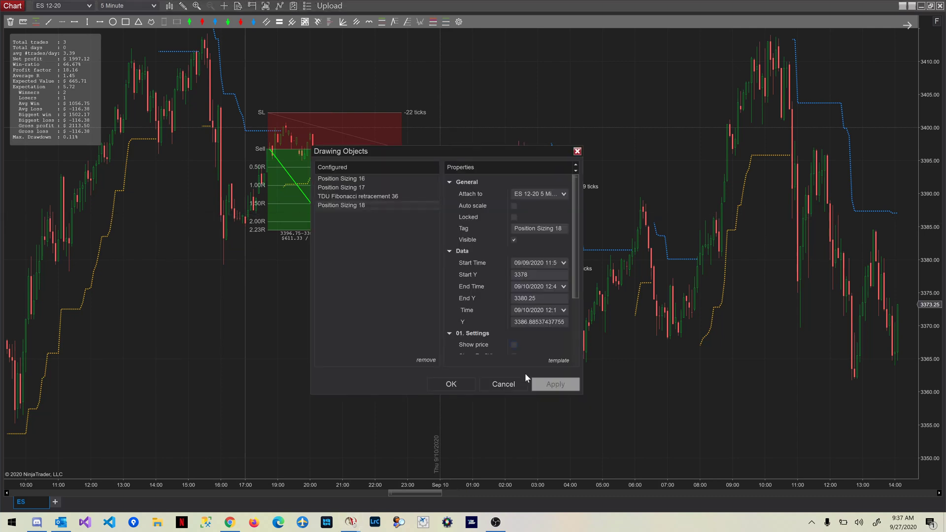
left_click(503, 383)
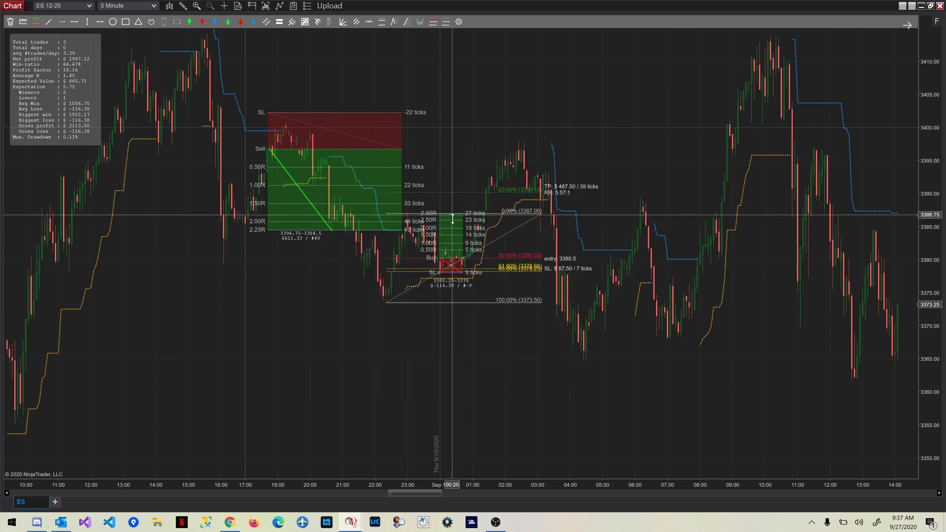
left_click_drag(452, 217, 452, 243)
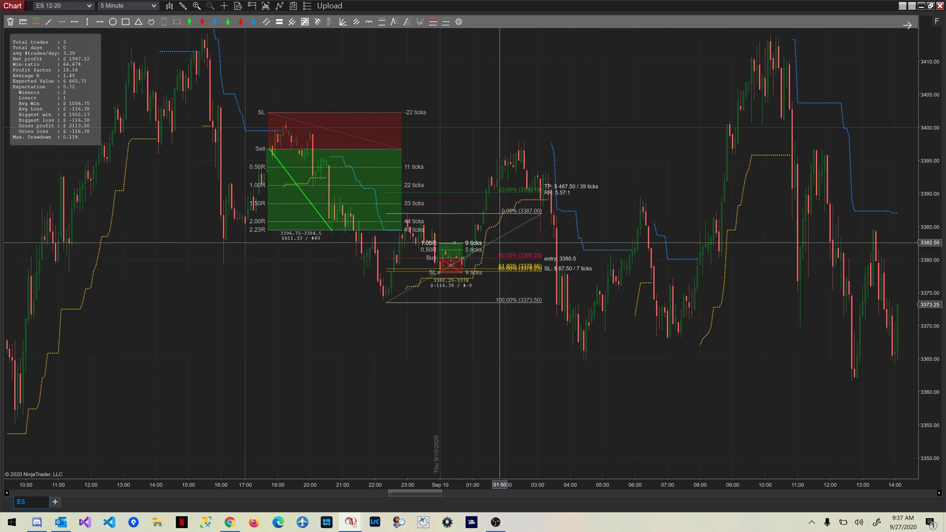
- Select and remove the Fibonacci retracement from the chart
left_click(497, 237)
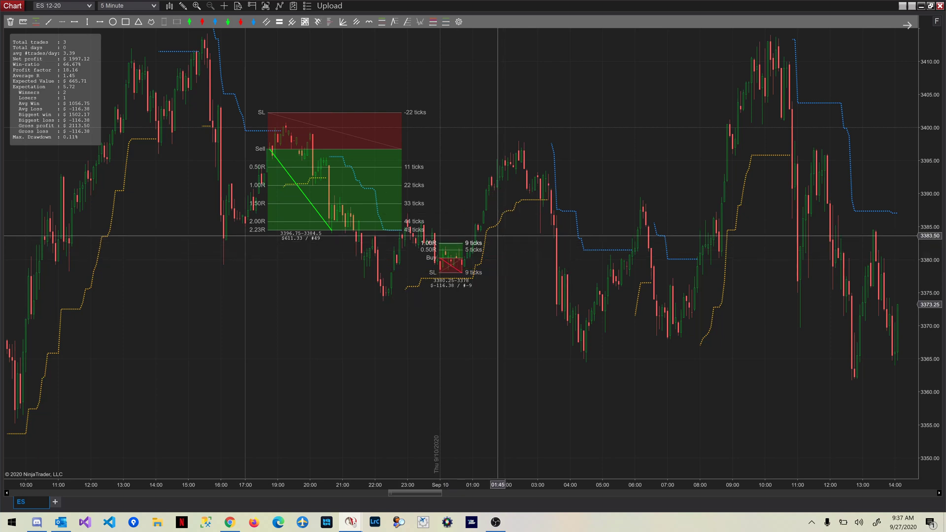
scroll(497, 237, "down", 5)
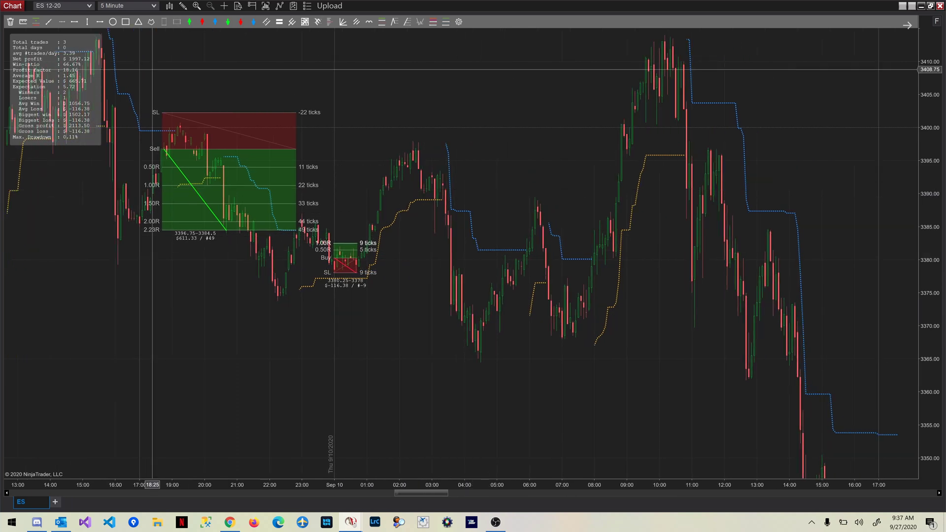
scroll(79, 39, "up", 7)
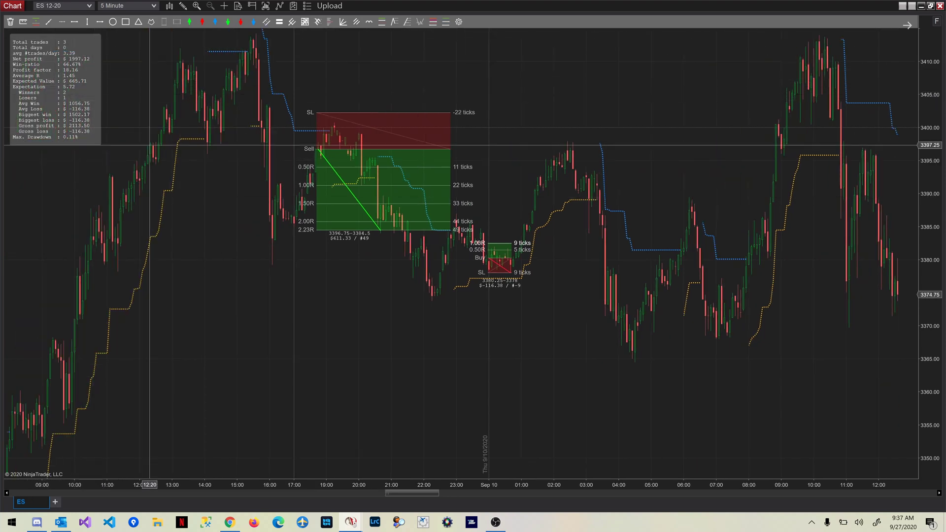
scroll(110, 213, "down", 1)
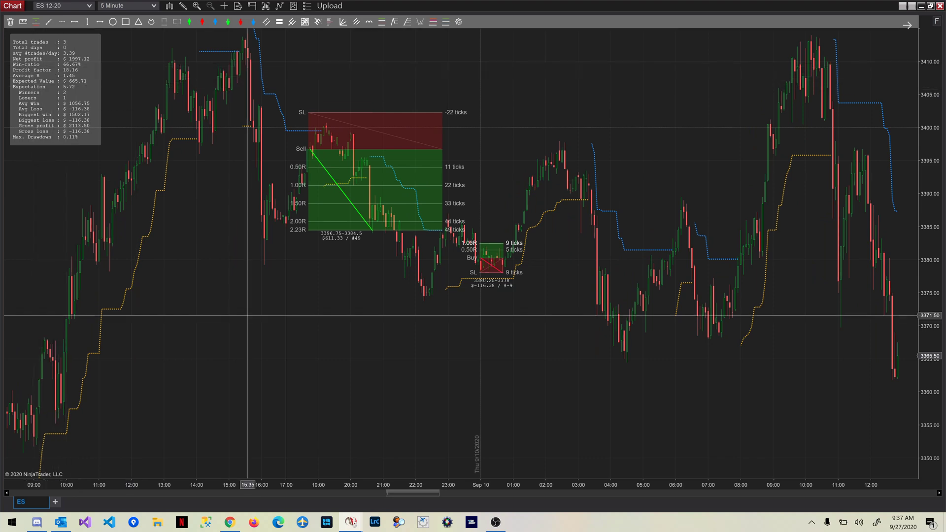
scroll(232, 383, "down", 1)
scroll(231, 382, "down", 4)
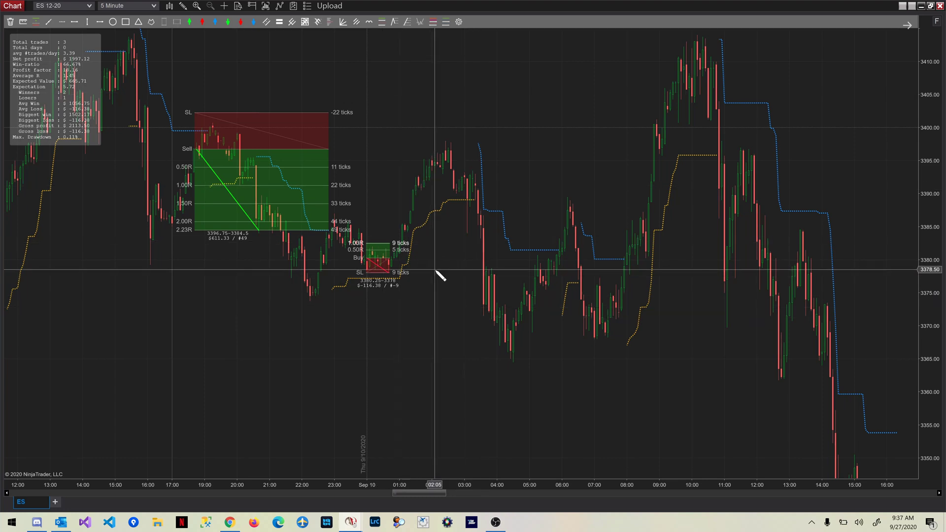
scroll(444, 281, "up", 1)
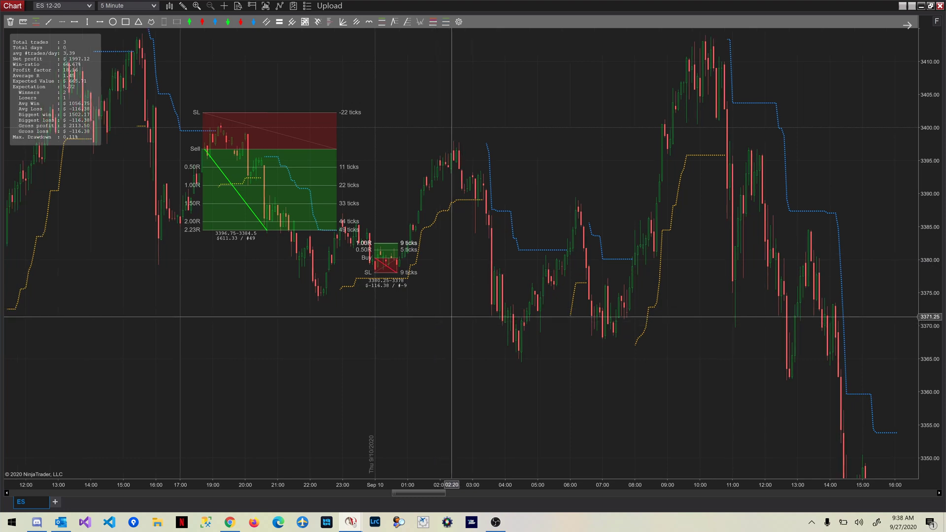
- Remove a misplaced Fibonacci and draw the retracement from 3414.25 down to 3373.75
left_click_drag(452, 314, 455, 364)
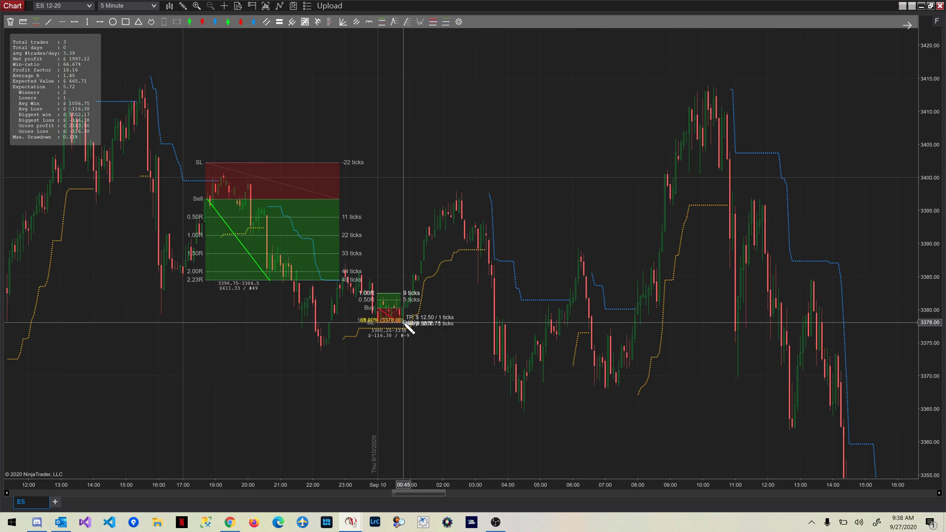
left_click_drag(470, 203, 567, 191)
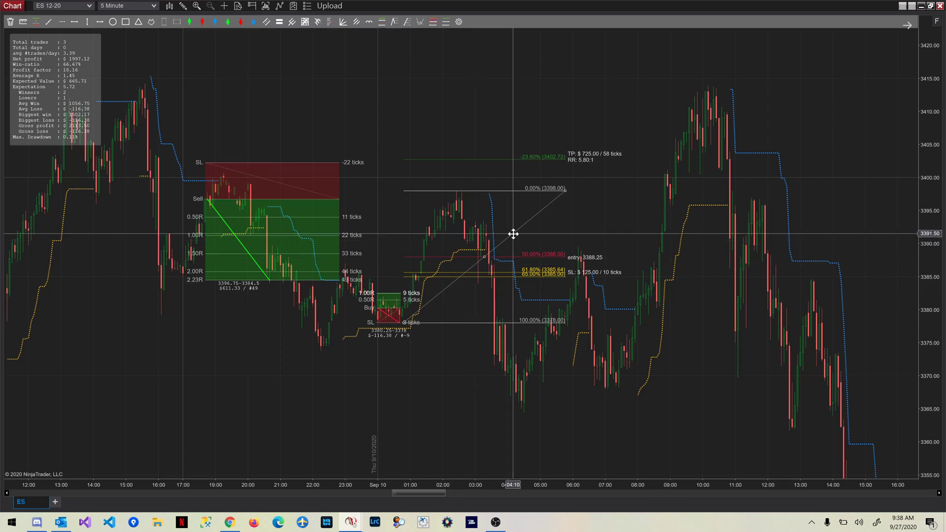
key("Delete")
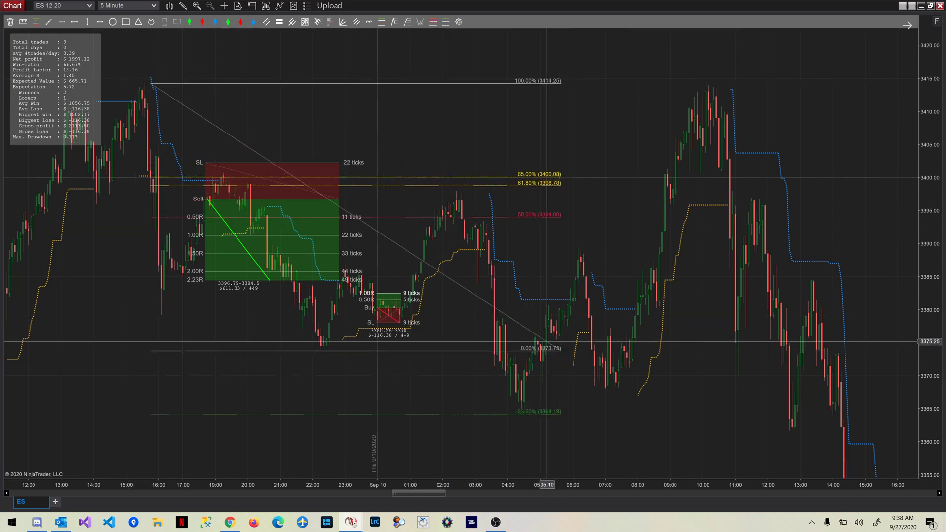
left_click(547, 342)
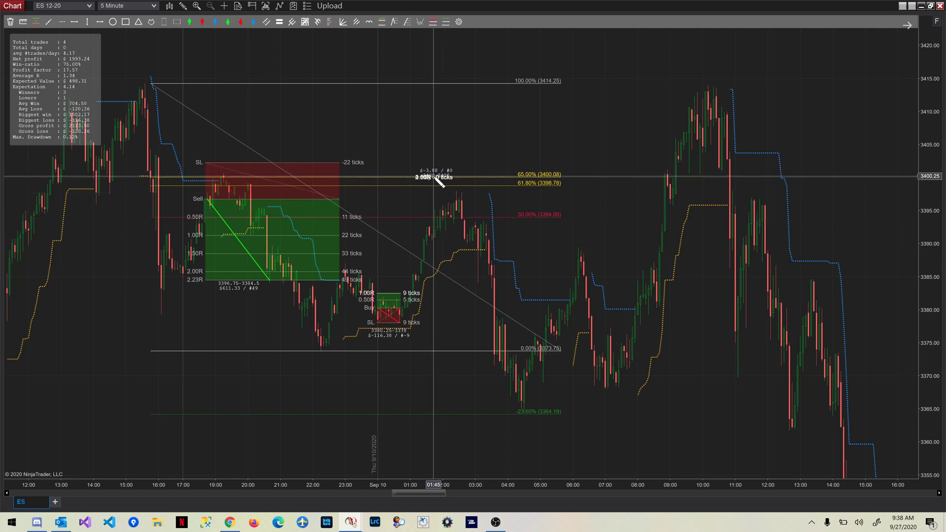
- Draw the short from 3400 entering 3394 and lift its target to 3381.5, a $618.30 winner
left_click_drag(440, 182, 571, 218)
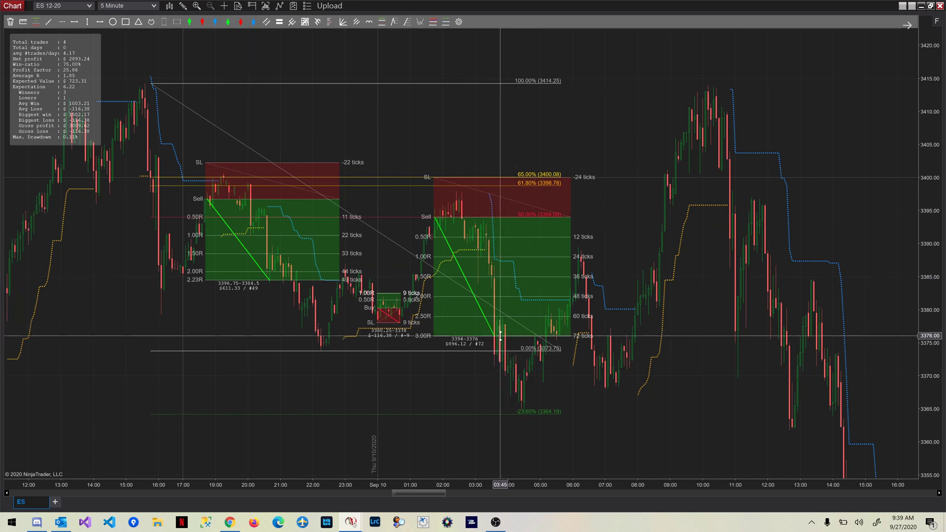
left_click_drag(501, 336, 506, 299)
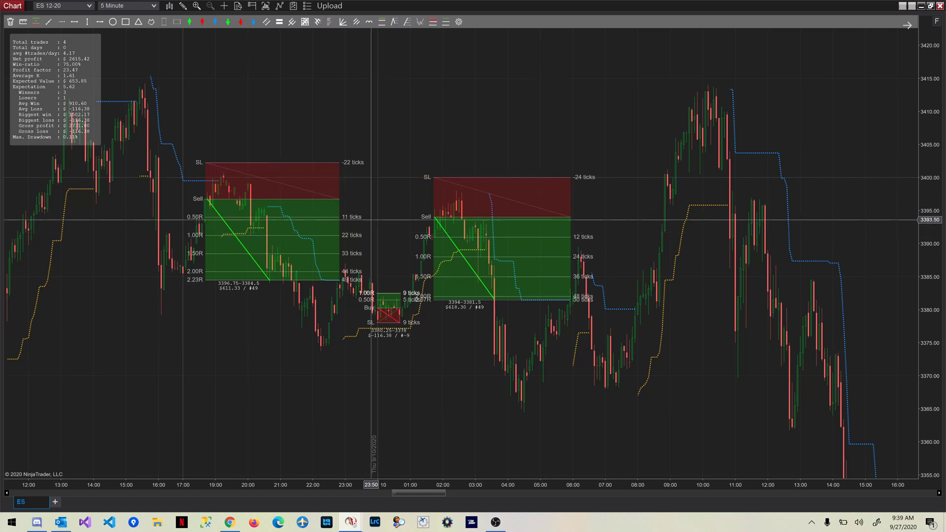
scroll(370, 217, "down", 8)
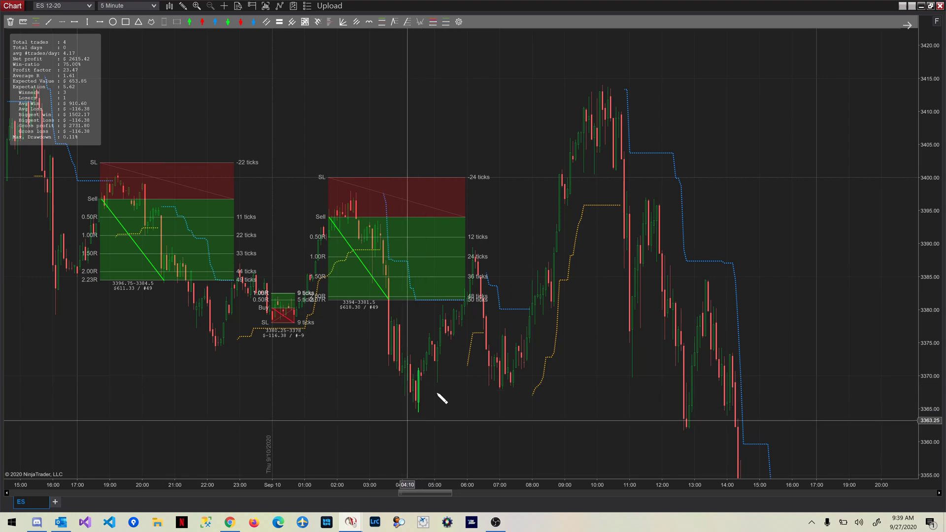
- Draw a Fibonacci retracement from the 3368 low to the 3413.75 high
left_click(503, 387)
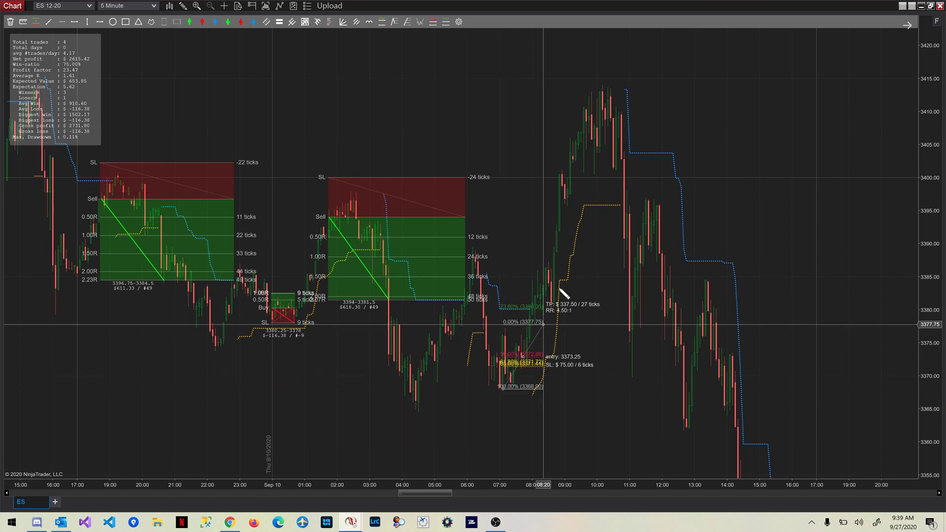
left_click(646, 87)
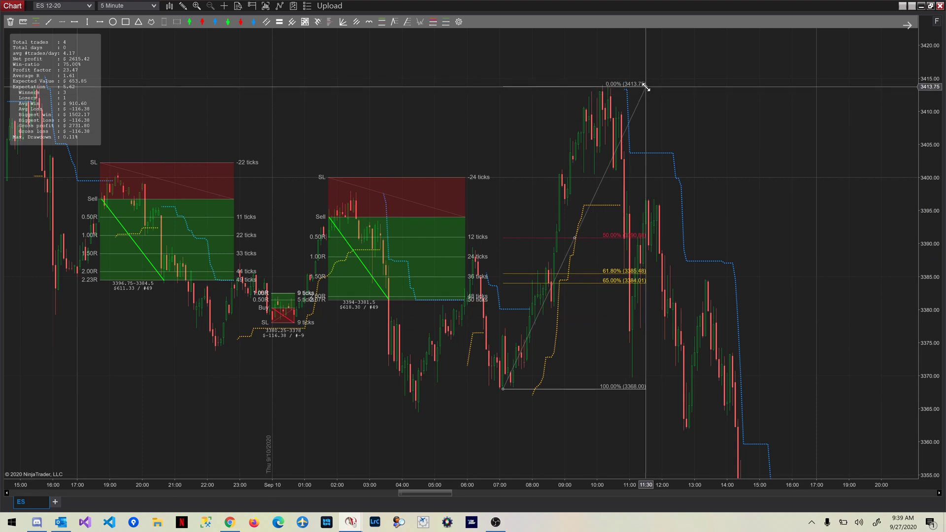
scroll(645, 87, "down", 5)
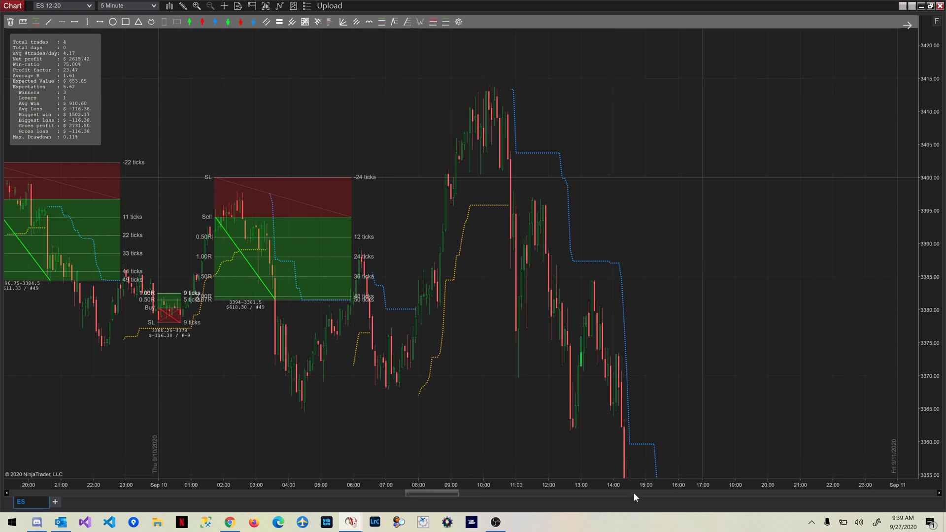
- Widen the bar spacing and anchor a new Fibonacci at the 3414.25 high
left_click_drag(613, 484, 548, 482)
scroll(604, 344, "up", 5)
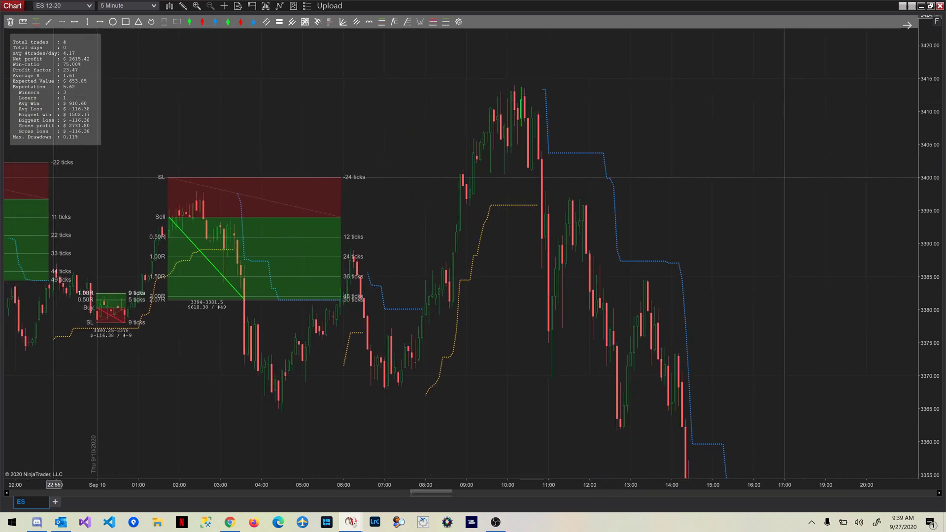
scroll(233, 76, "down", 1)
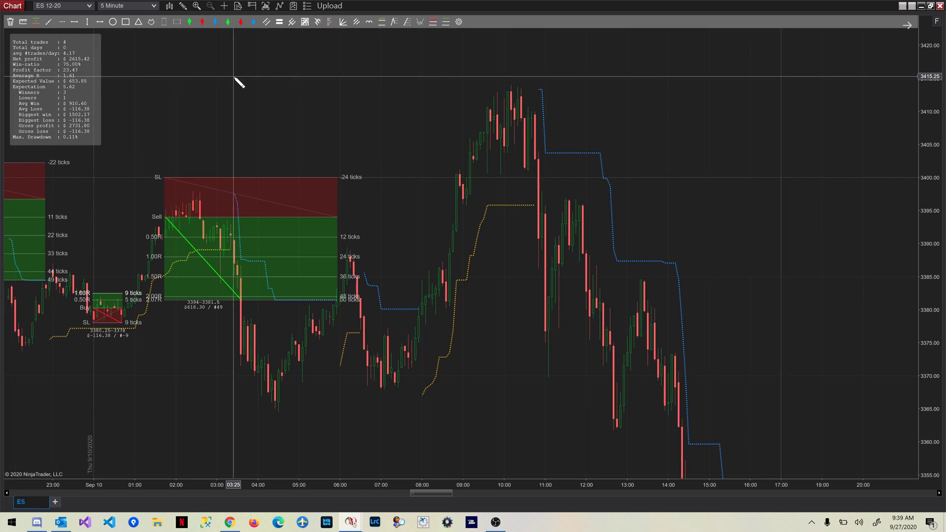
left_click(513, 84)
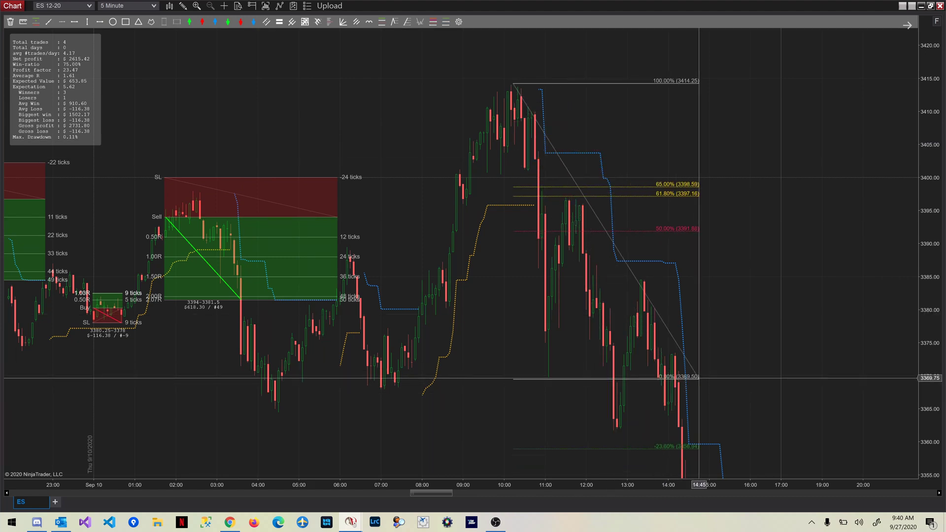
- Finish the Fibonacci at 3369.50 and place a short trade box spanning 84 ticks
left_click(699, 378)
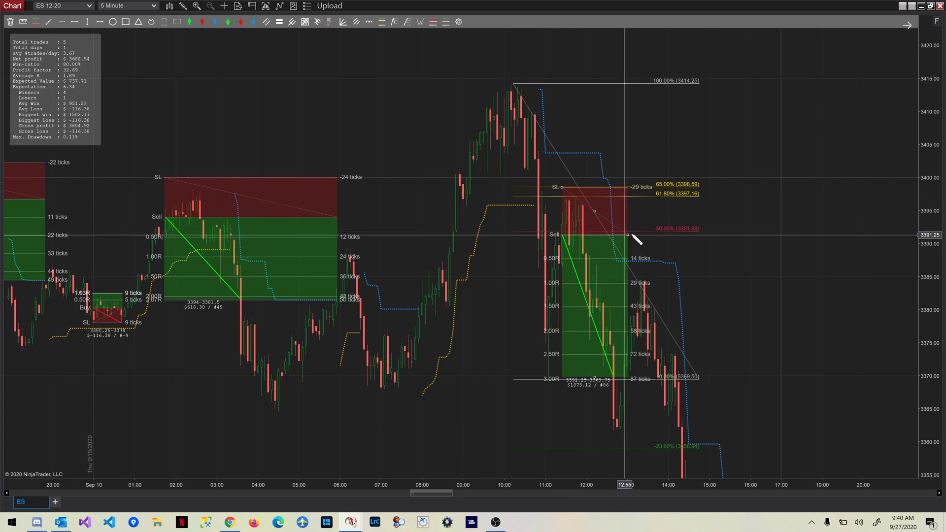
left_click(639, 239)
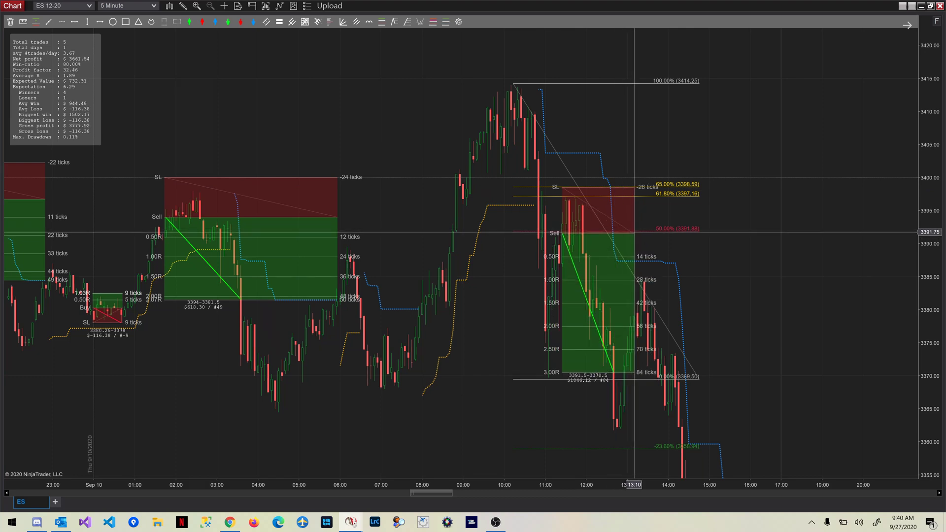
left_click_drag(935, 105, 935, 214)
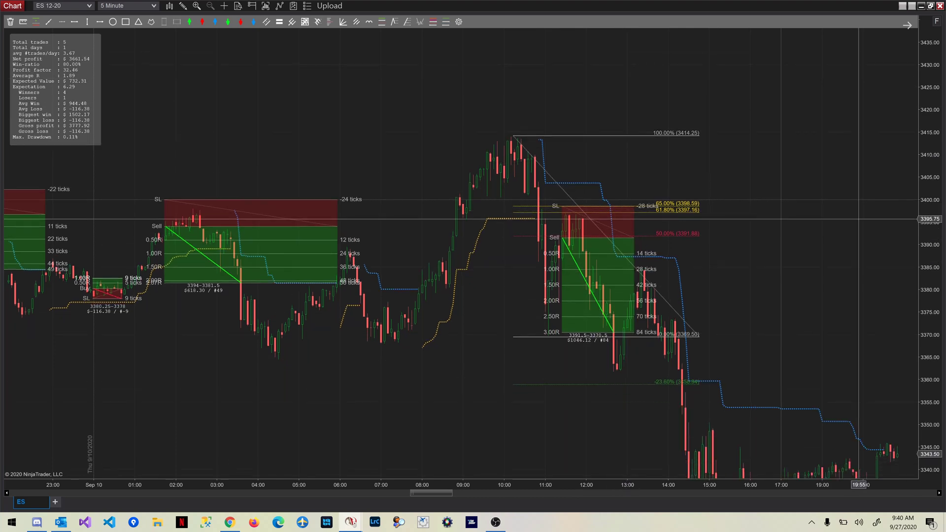
- Extend the short box right and drop its target to 3344.50 for 7.18R, $2364.01
left_click_drag(808, 222, 567, 160)
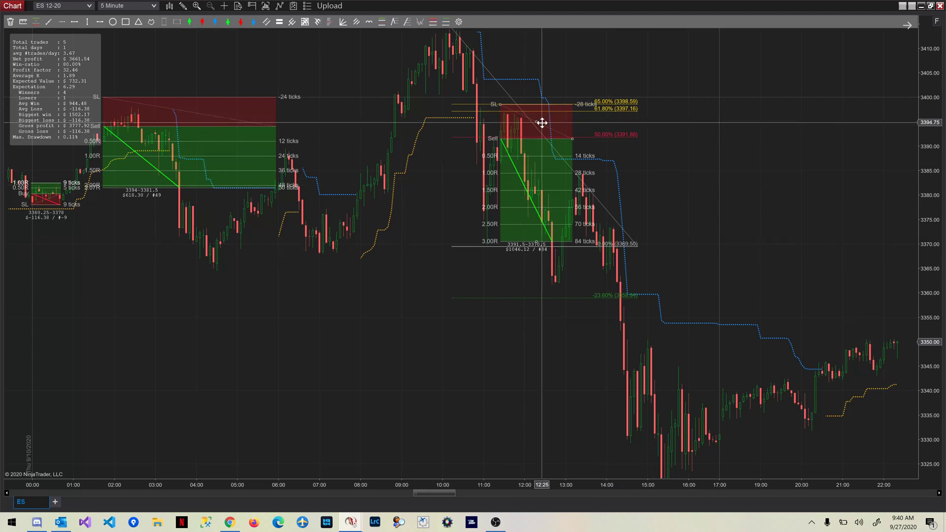
left_click_drag(572, 138, 821, 138)
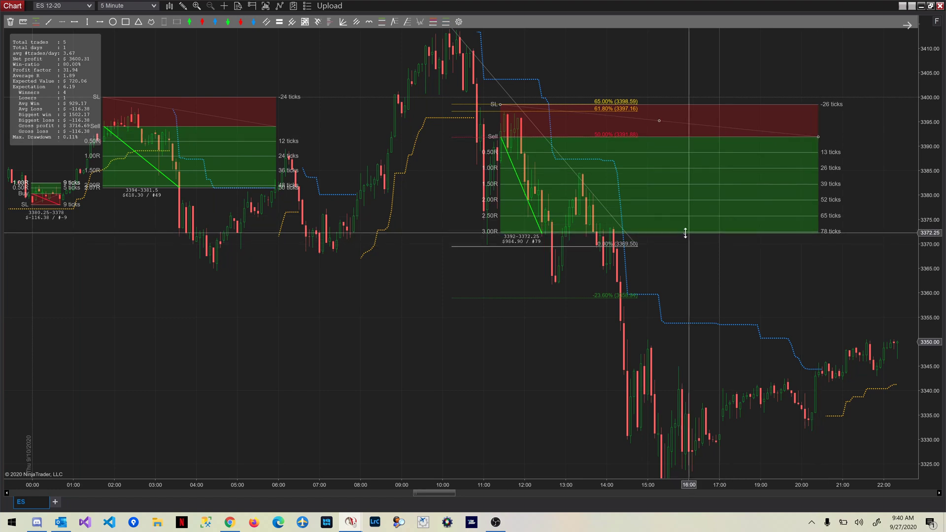
left_click_drag(687, 252, 688, 368)
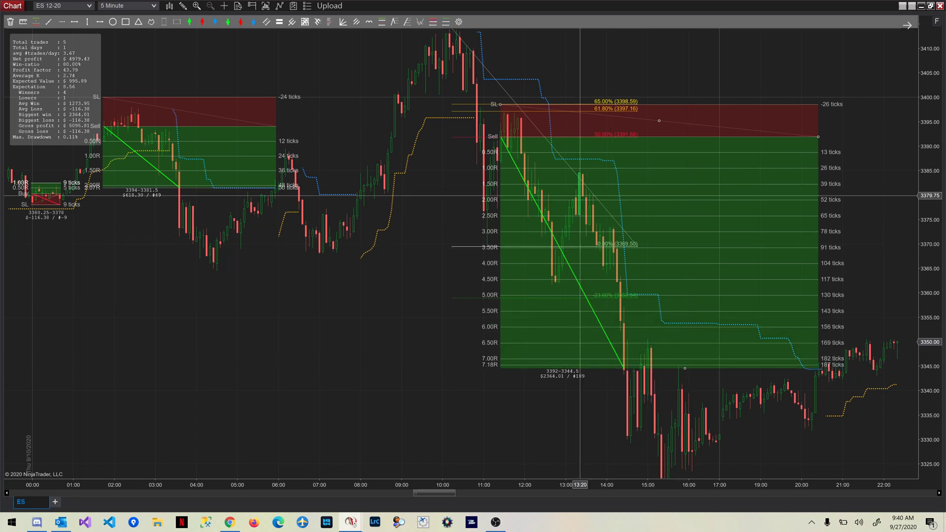
- Scroll the chart forward toward the Sep 11 session and compress the price scale
scroll(585, 110, "down", 3)
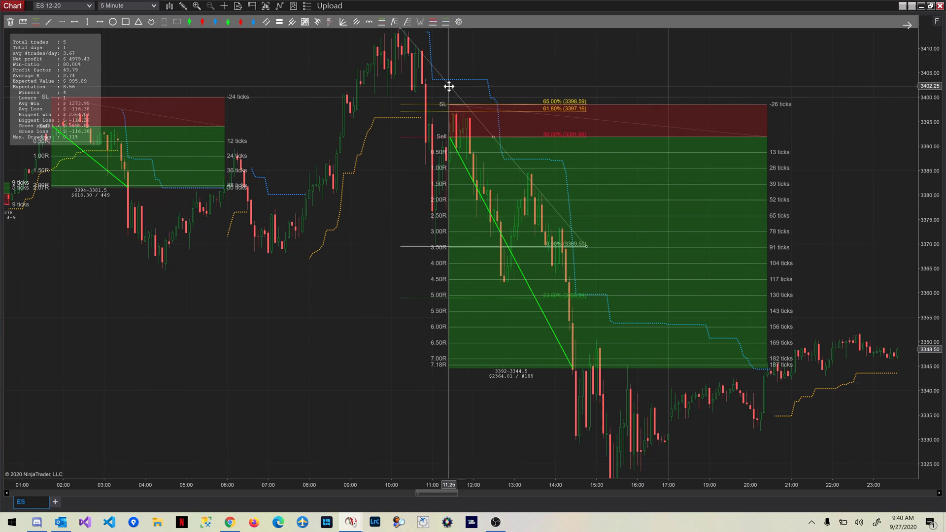
scroll(448, 86, "down", 7)
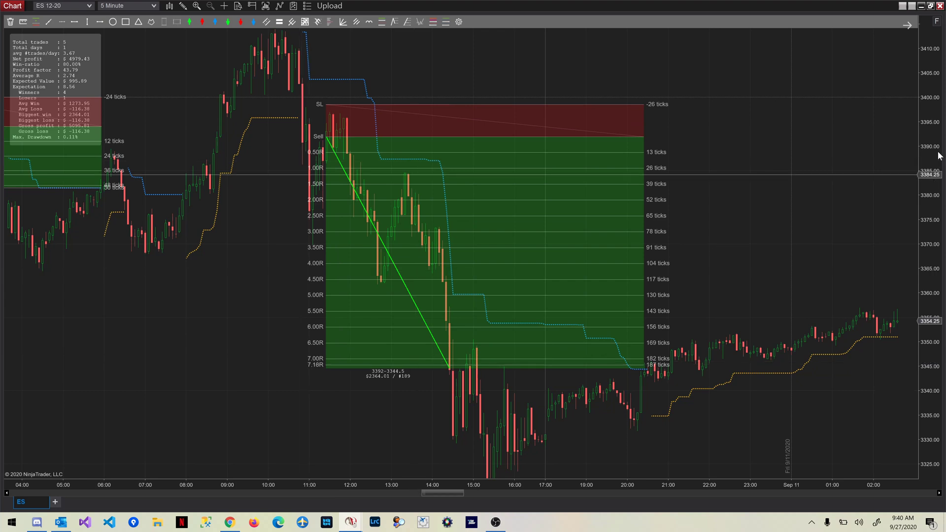
scroll(808, 187, "down", 1)
scroll(932, 116, "down", 2)
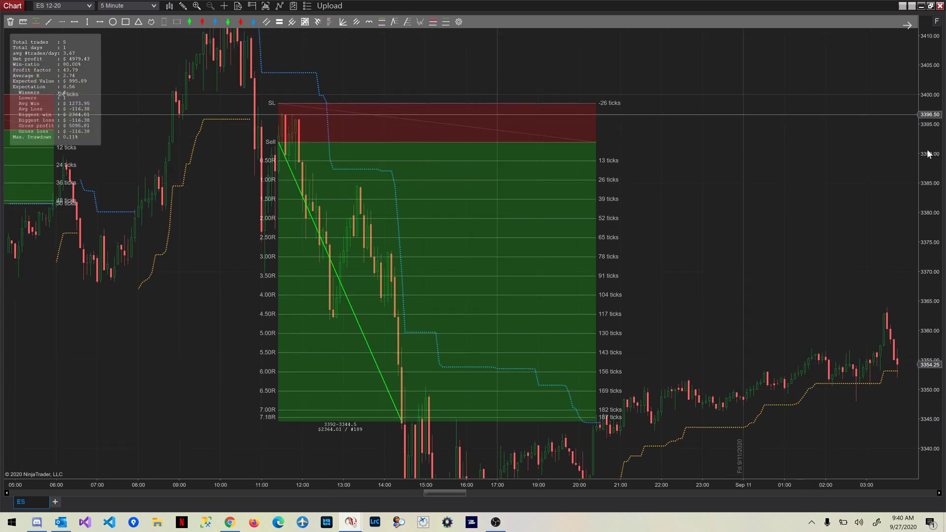
scroll(757, 186, "down", 5)
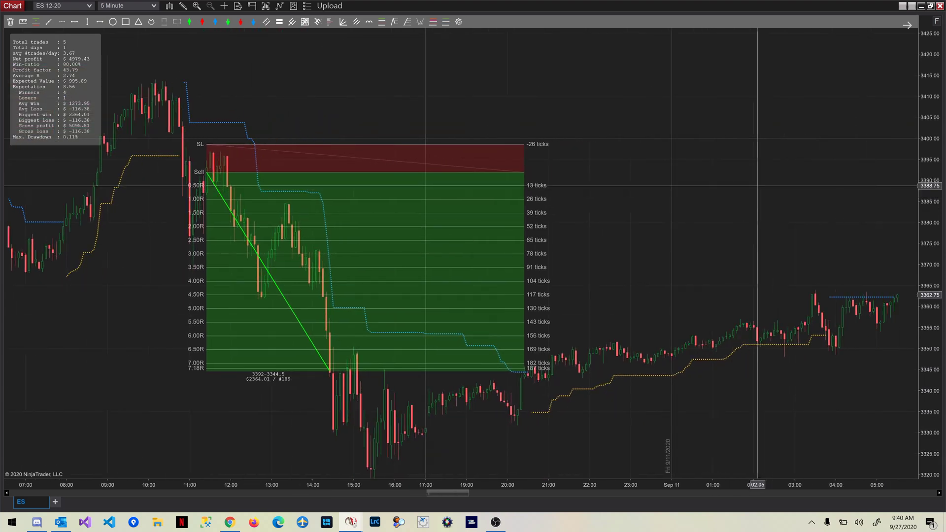
scroll(757, 185, "down", 9)
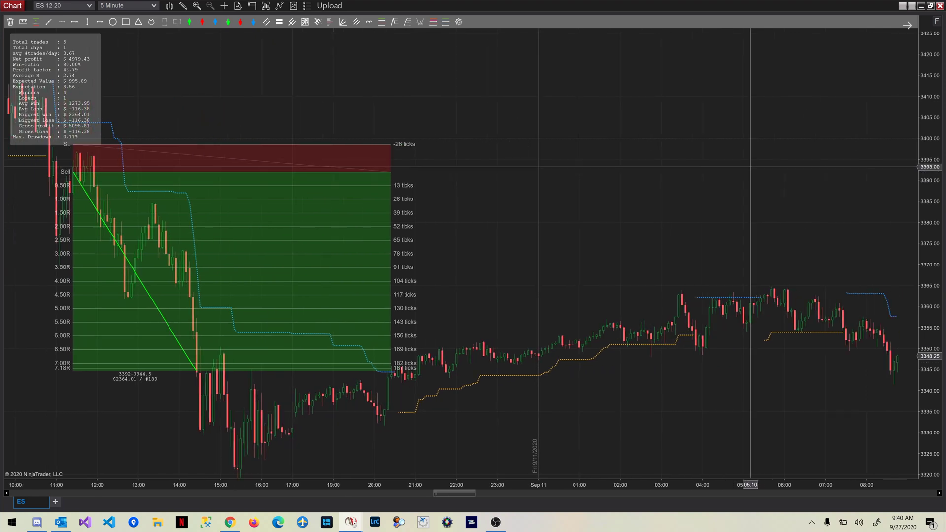
scroll(750, 168, "down", 4)
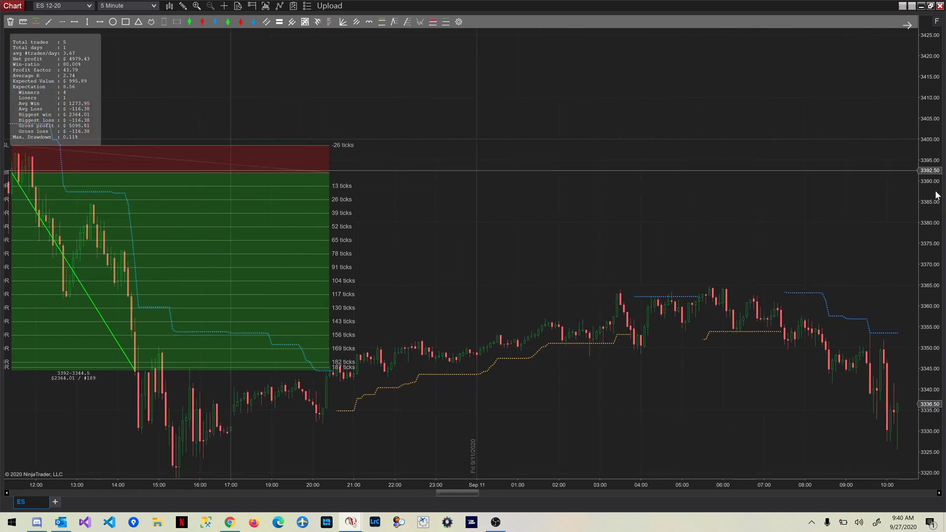
left_click_drag(937, 196, 937, 213)
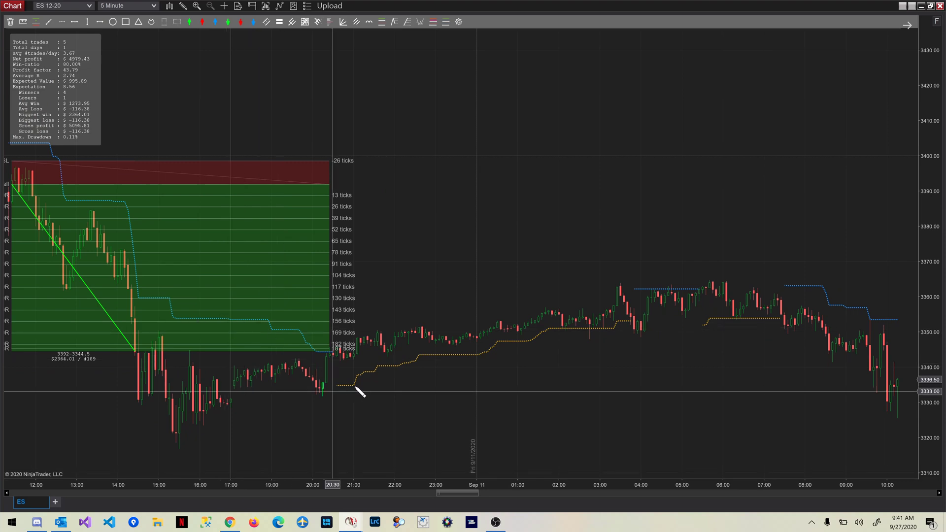
- Start a Fibonacci retracement at the 15:35 low, cancel it, and keep scrolling forward
left_click(182, 449)
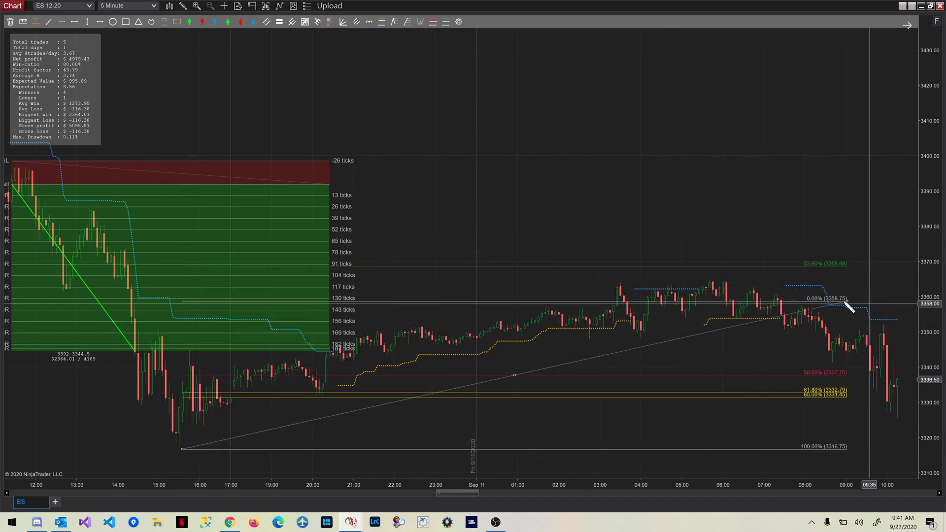
key("Escape")
scroll(840, 301, "down", 10)
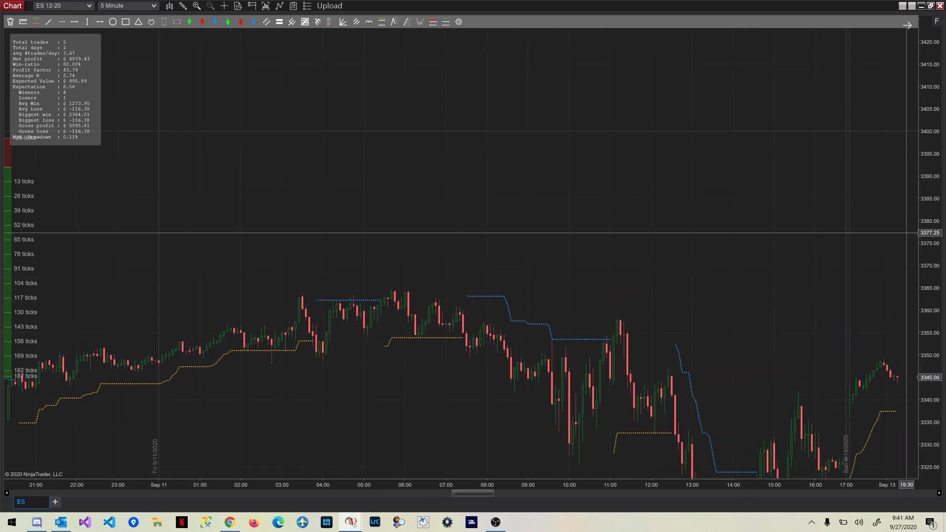
- Finish the Fibonacci at the 3341.25 low and place a short with 3356.5 stop, 3353.25 entry
scroll(542, 172, "down", 2)
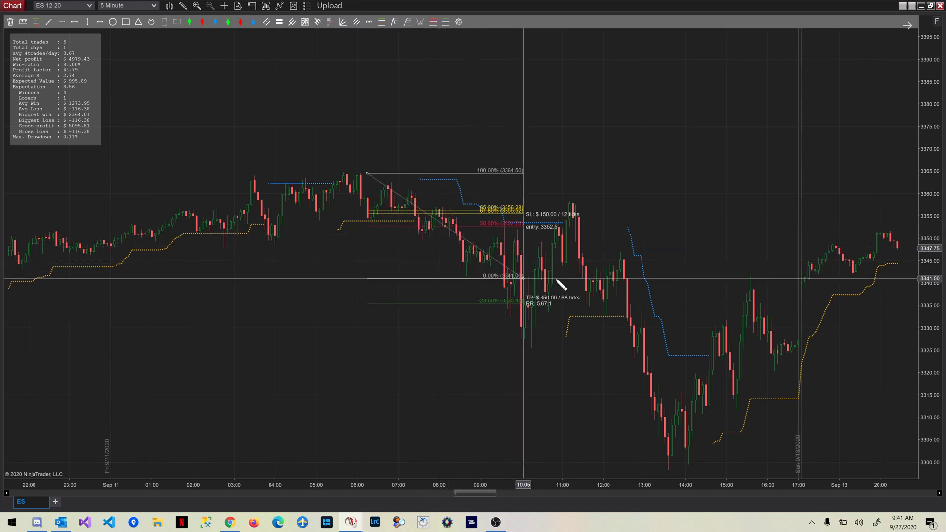
left_click(629, 277)
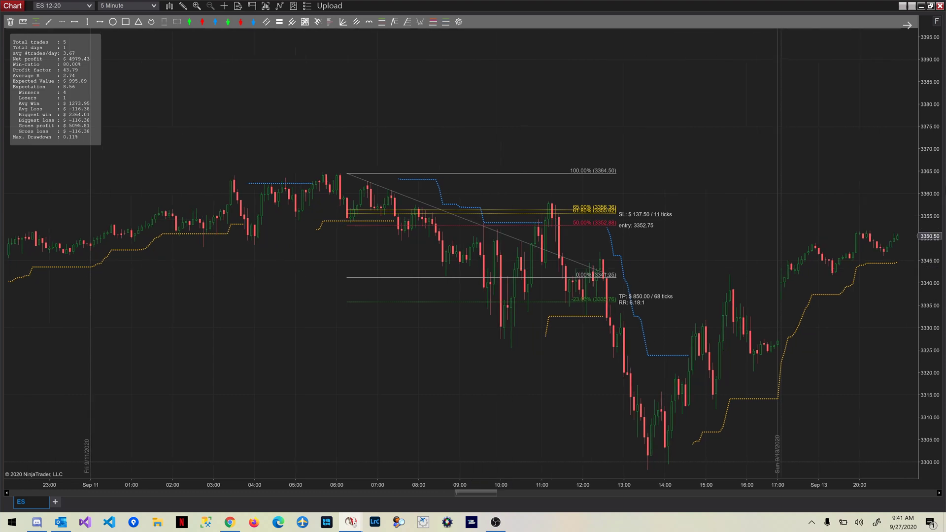
left_click_drag(936, 215, 935, 202)
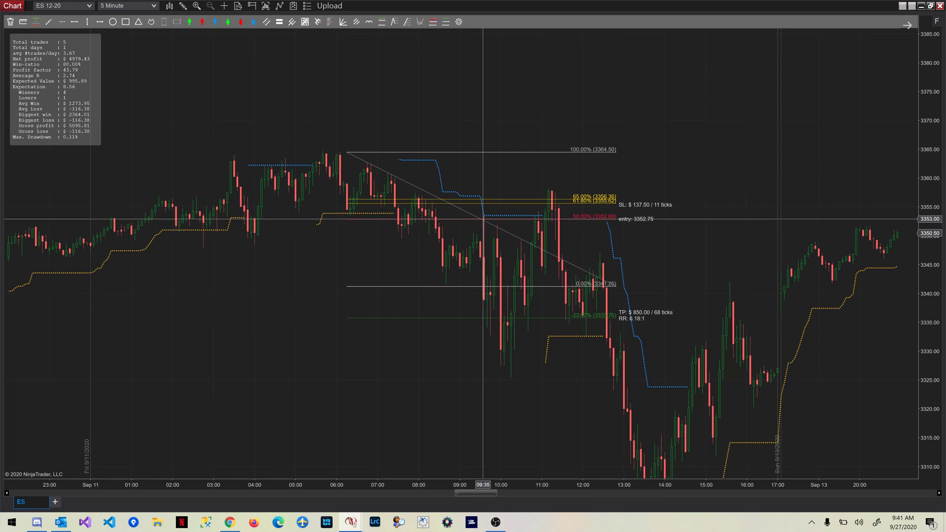
left_click_drag(483, 212, 495, 217)
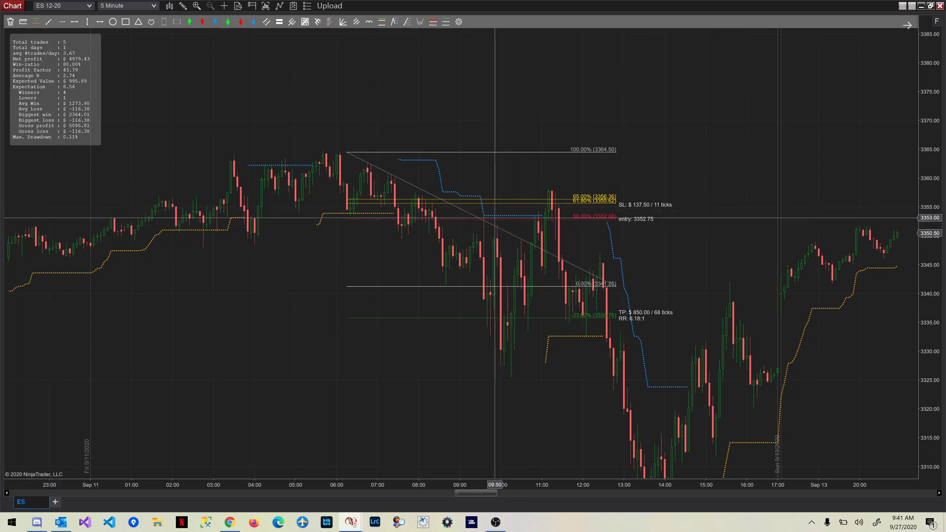
left_click_drag(494, 198, 541, 216)
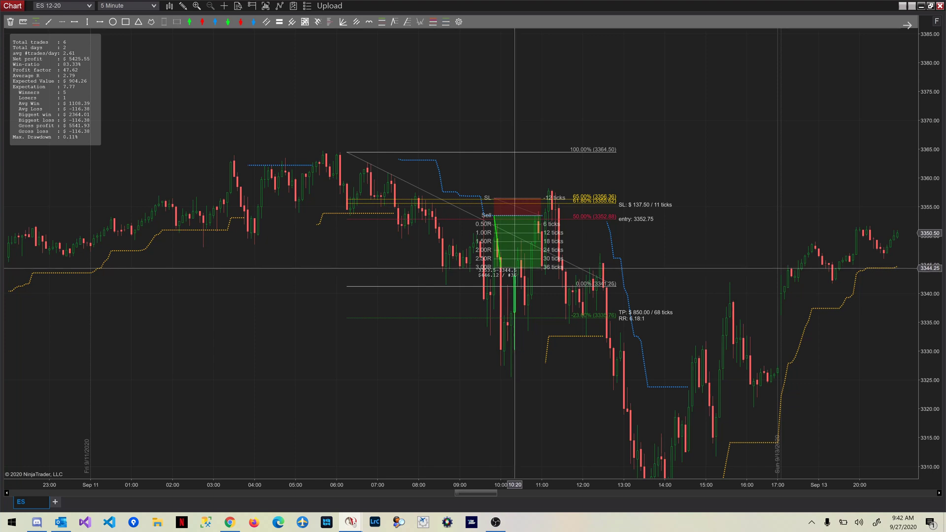
- Move the sixth short's target to breakeven, delete the old Fibonacci, and draw one from 3358.25 to 3332.50
left_click_drag(515, 269, 516, 216)
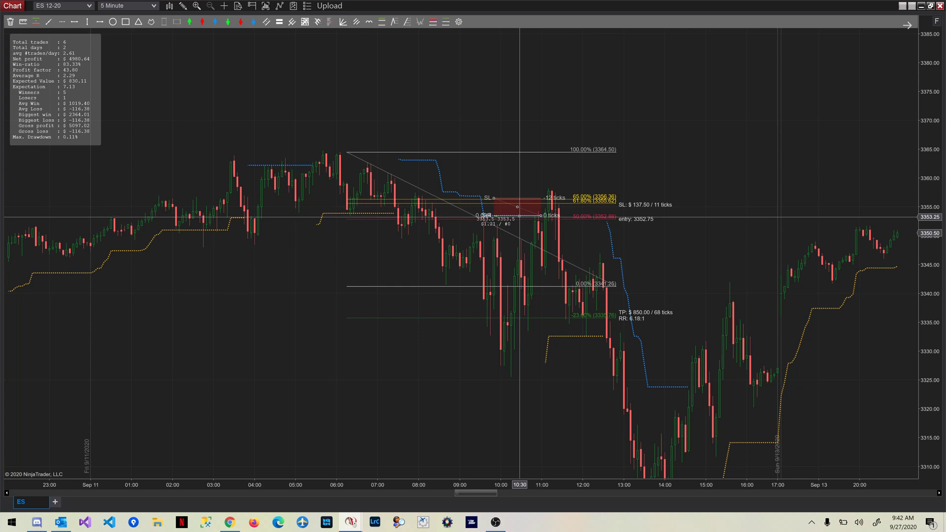
scroll(519, 217, "down", 8)
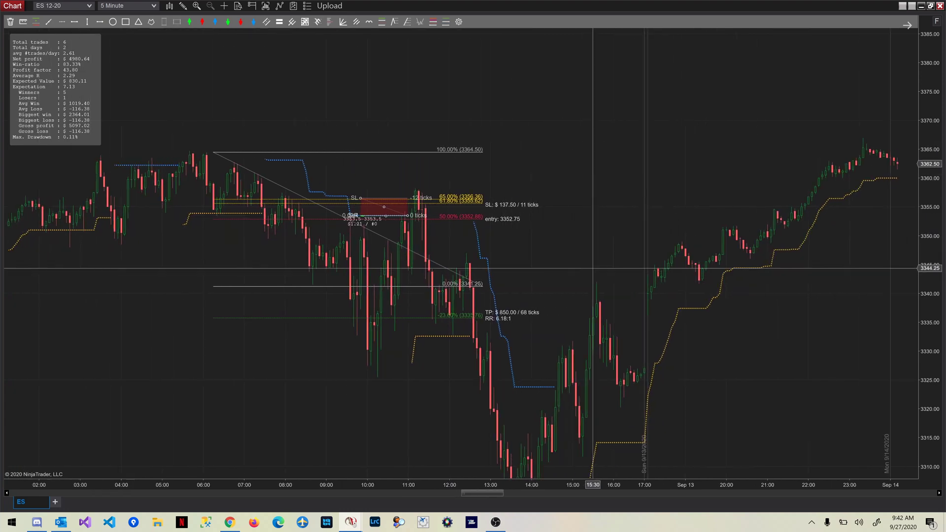
mouse_move(264, 180)
left_mouse_down()
mouse_move(556, 185)
mouse_move(490, 158)
left_mouse_up()
key("Delete")
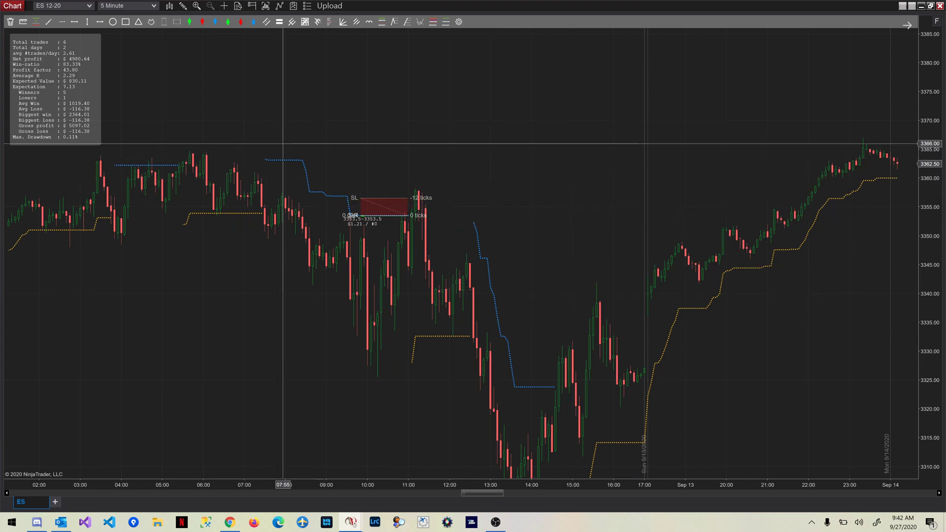
scroll(579, 143, "down", 2)
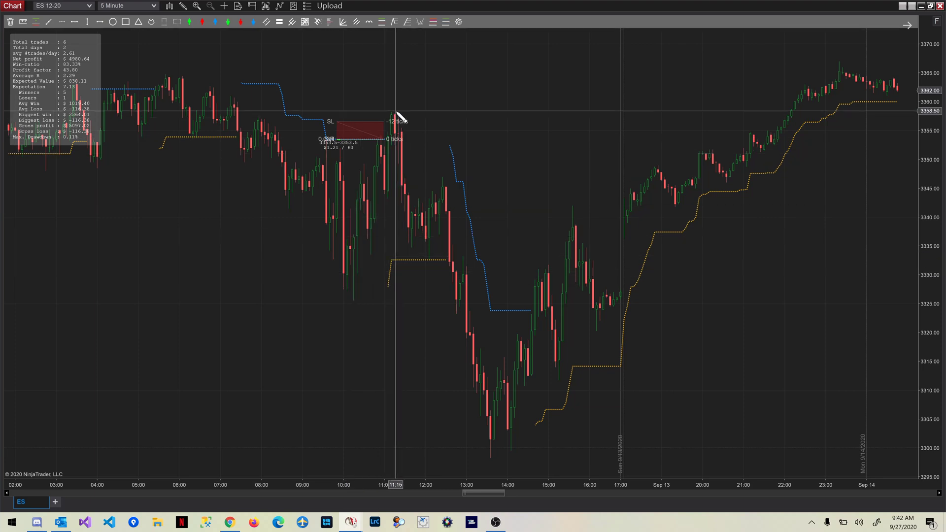
mouse_move(395, 113)
left_mouse_down()
mouse_move(429, 257)
mouse_move(524, 261)
left_mouse_up()
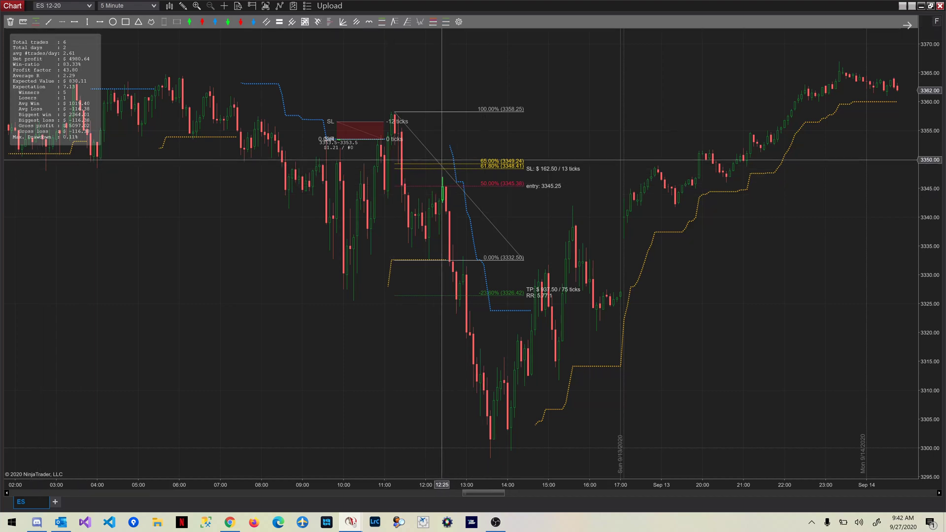
- Place a Sell box with 3349.50 stop and 3345.25 entry, targeting 3323.75, then scroll forward
mouse_move(446, 165)
left_mouse_down()
mouse_move(450, 254)
mouse_move(469, 190)
mouse_move(535, 188)
left_mouse_up()
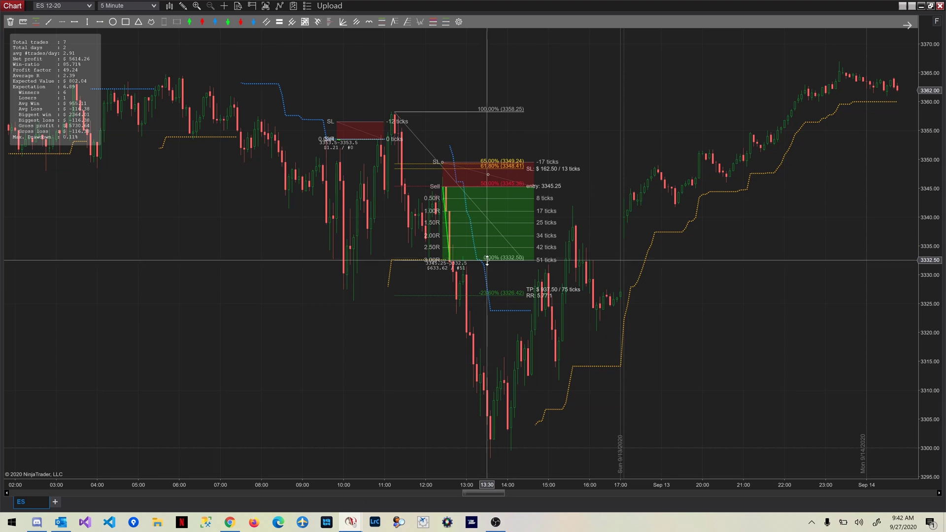
left_click_drag(488, 267, 491, 311)
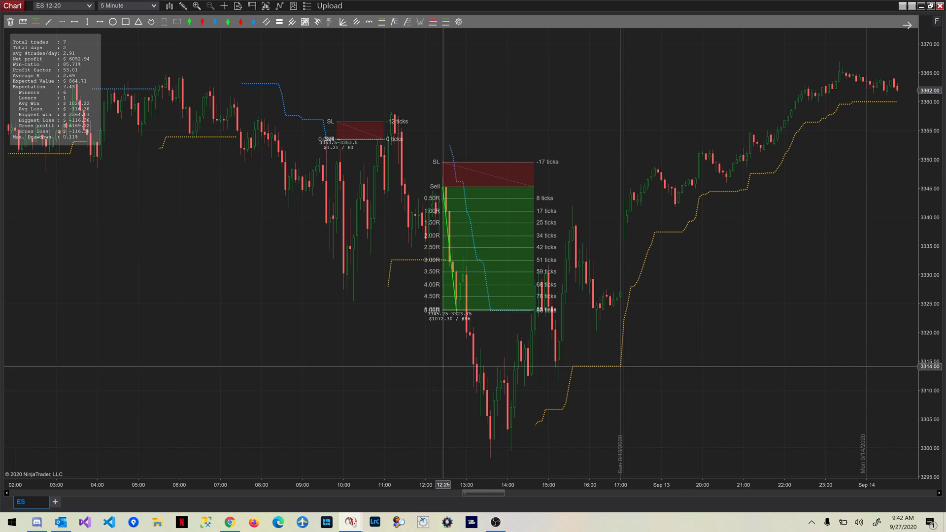
scroll(429, 246, "down", 6)
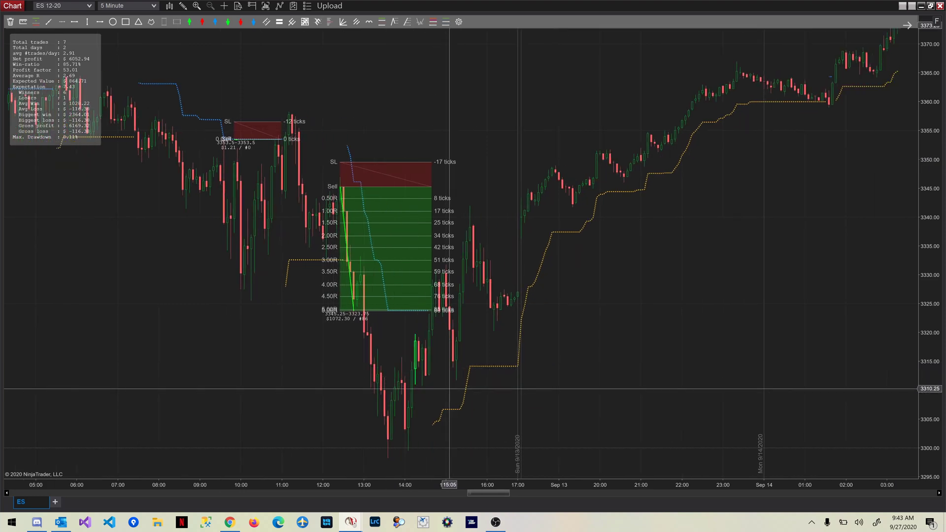
scroll(449, 389, "down", 2)
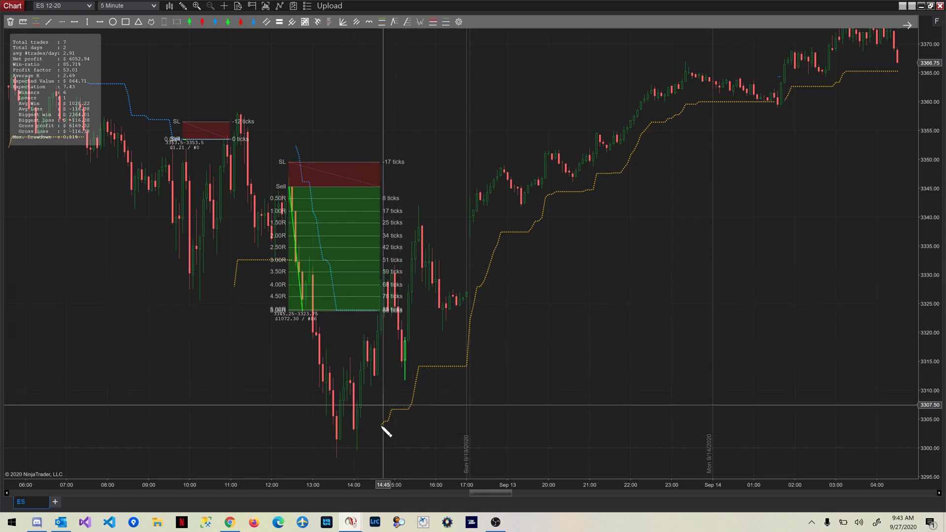
- Draw a Fibonacci from the 3298.25 low to 3331.80 and a long box entering 3315, stop 3310
left_click(339, 458)
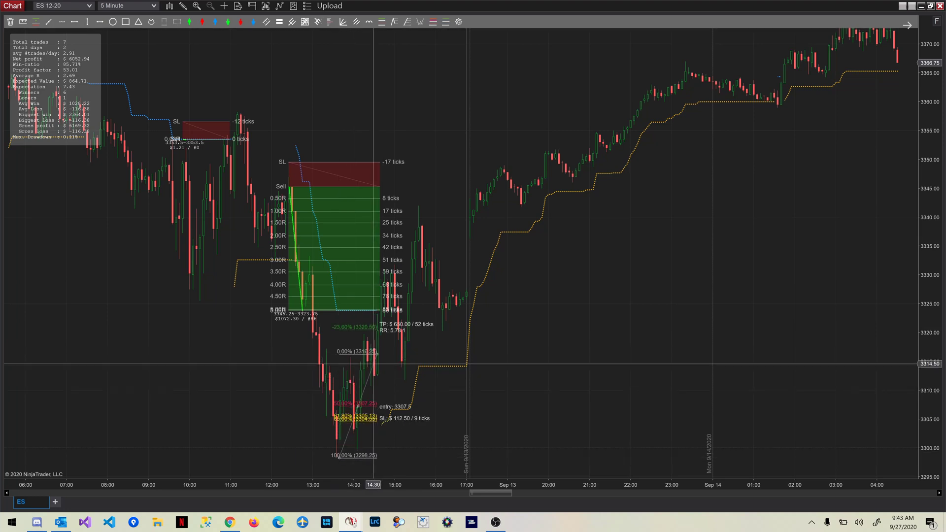
left_click(391, 342)
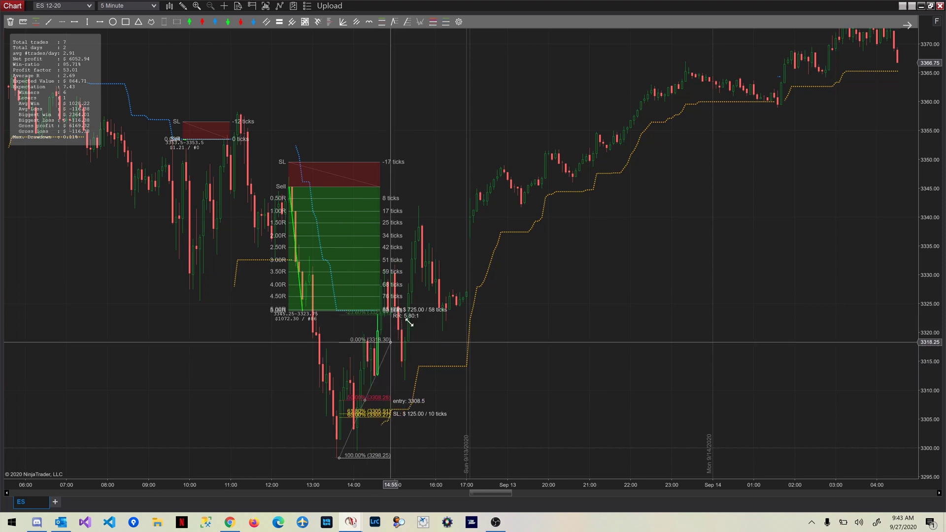
mouse_move(409, 323)
left_mouse_down()
mouse_move(444, 276)
mouse_move(537, 264)
left_mouse_up()
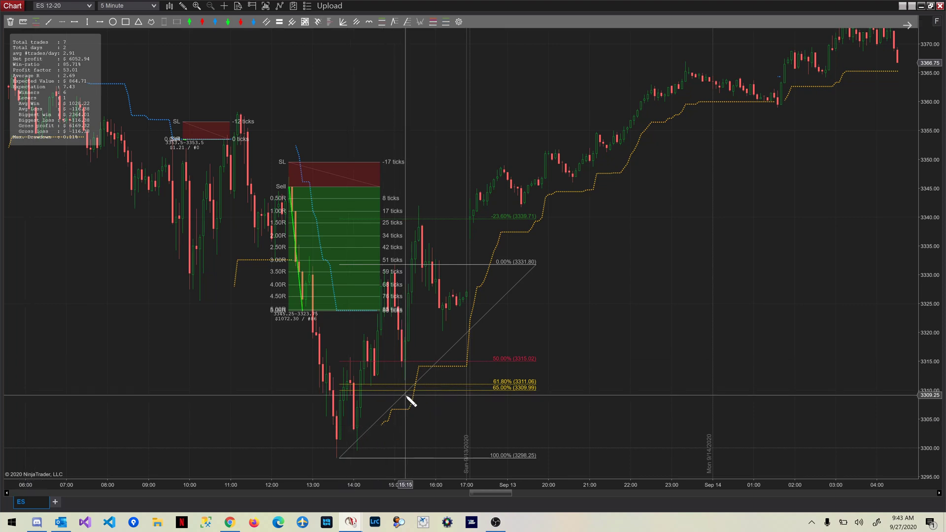
mouse_move(405, 392)
left_mouse_down()
mouse_move(416, 382)
mouse_move(446, 391)
mouse_move(483, 422)
mouse_move(476, 362)
left_mouse_up()
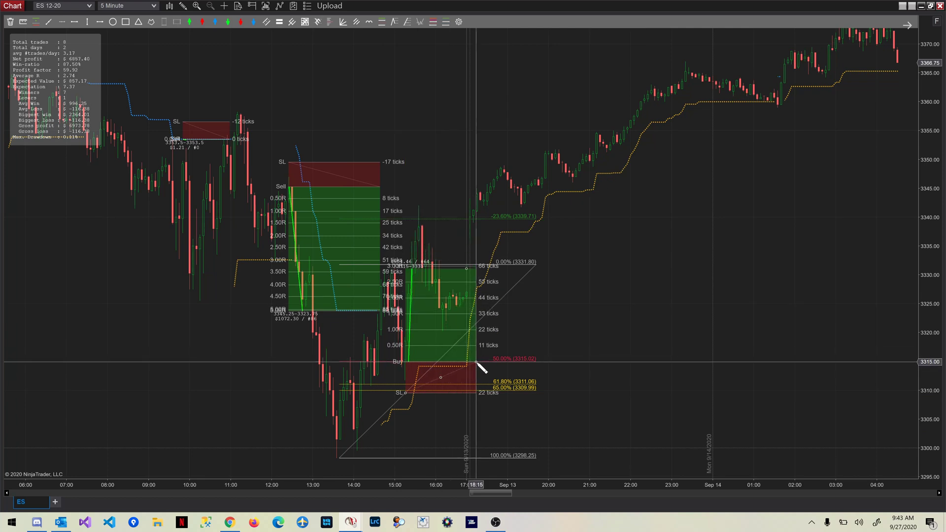
- Extend the long trade to a later exit time and delete the Fibonacci retracement
left_click_drag(476, 362, 775, 360)
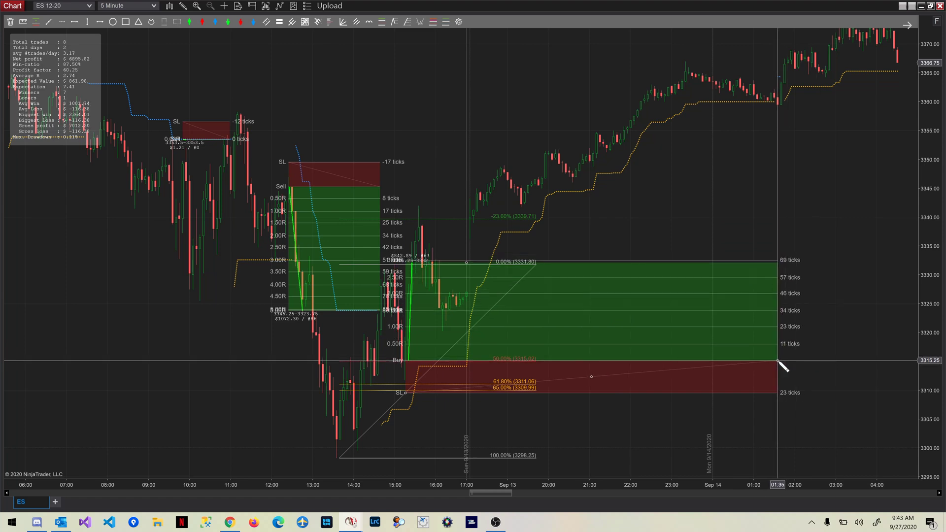
left_click_drag(777, 262, 777, 266)
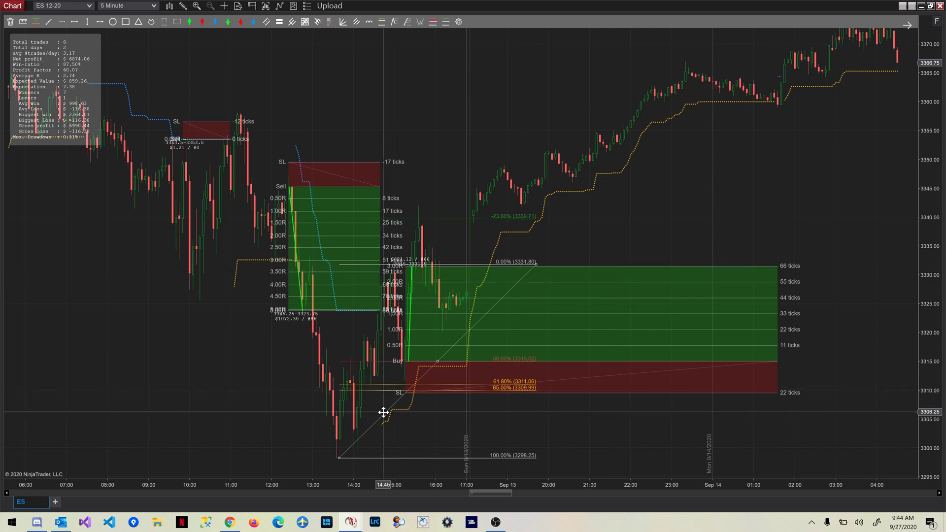
key("Delete")
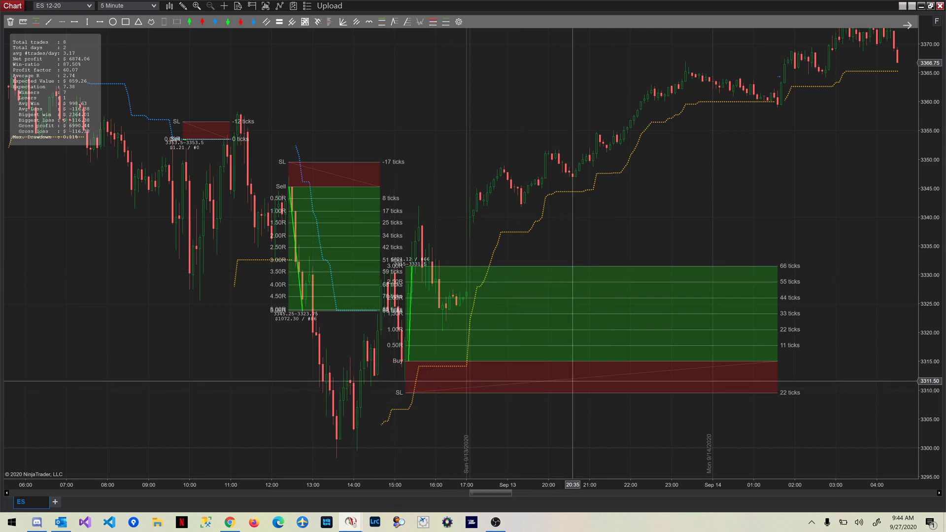
- Raise the long trade's profit target to 3360.25 for a 181-tick win, then scroll forward
left_click(574, 380)
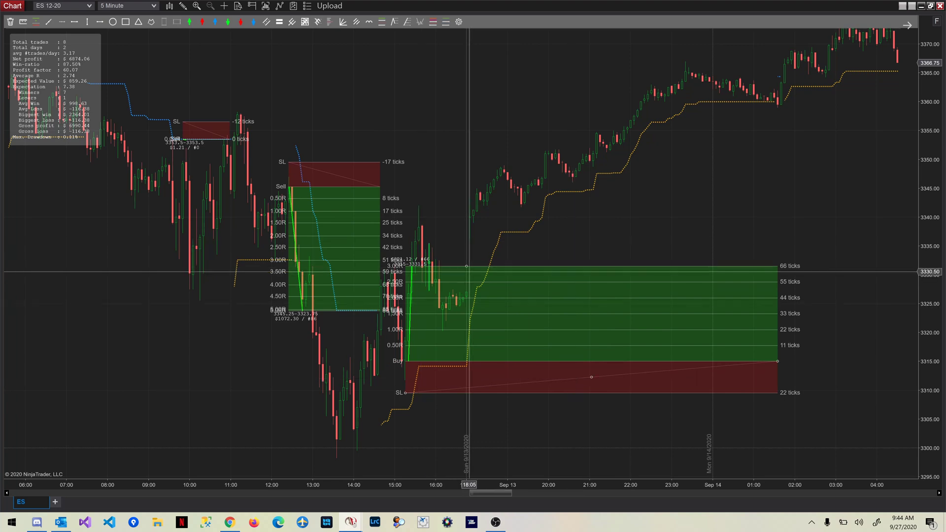
left_click_drag(467, 266, 496, 101)
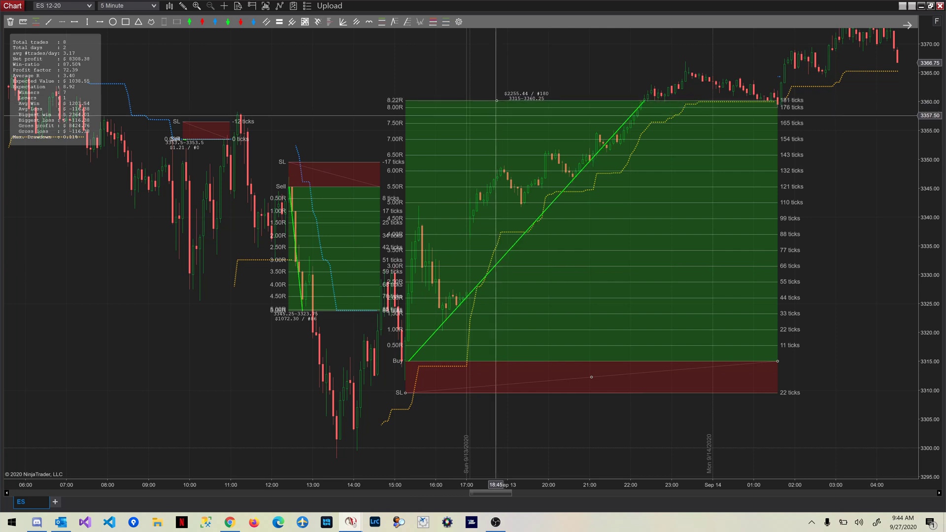
scroll(495, 115, "down", 6)
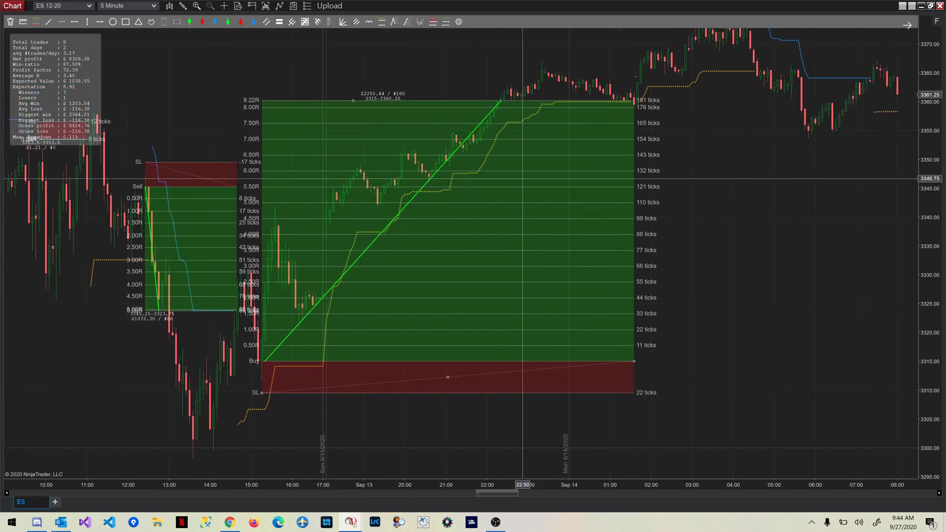
scroll(523, 179, "down", 9)
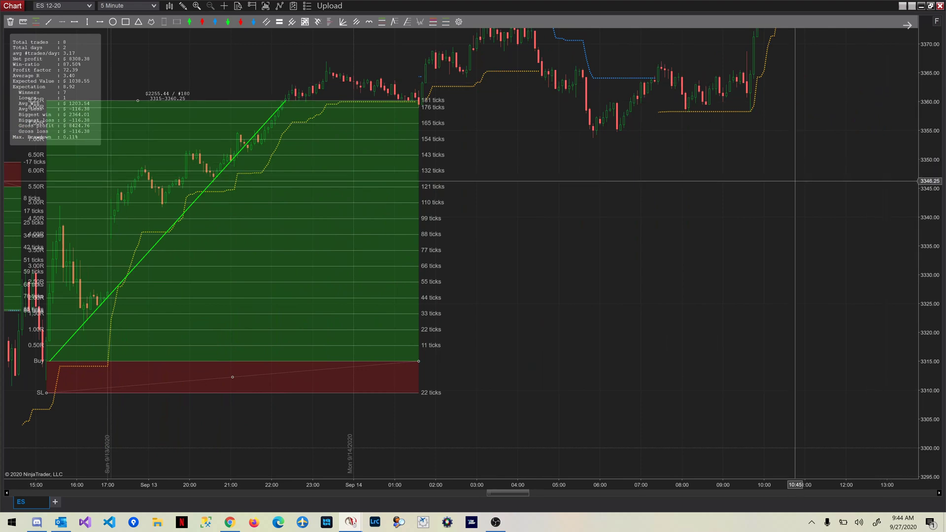
scroll(782, 197, "down", 3)
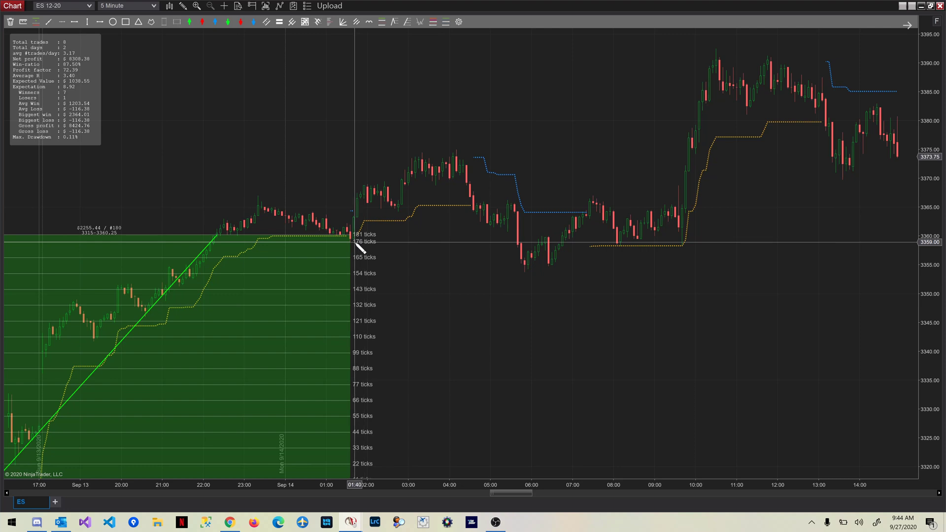
- Cancel a trial retracement from 3359, then anchor a new Fibonacci at the 3375 high at 04:00
left_click_drag(354, 241, 420, 187)
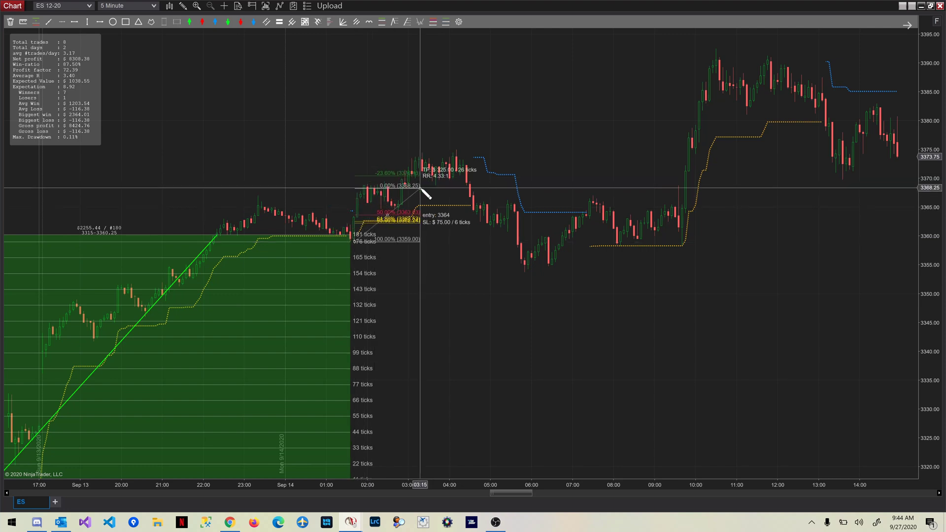
key("Escape")
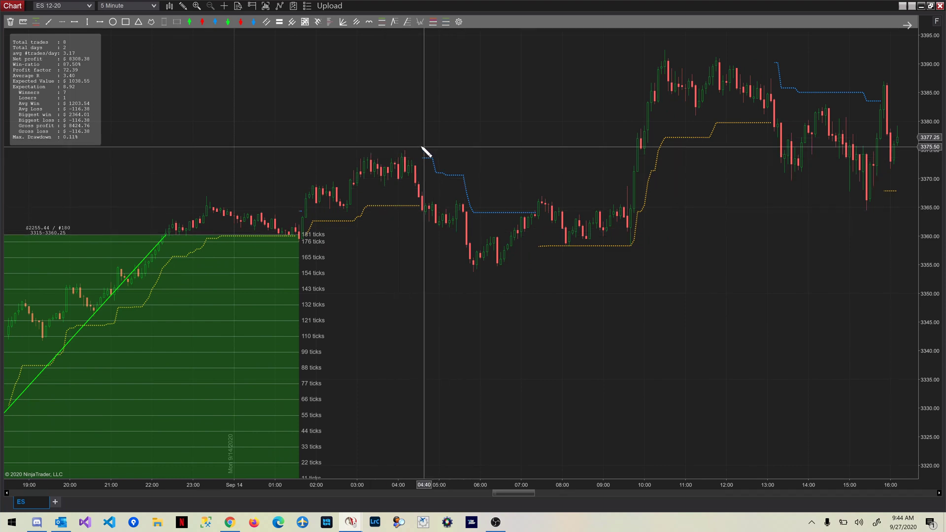
left_click(400, 150)
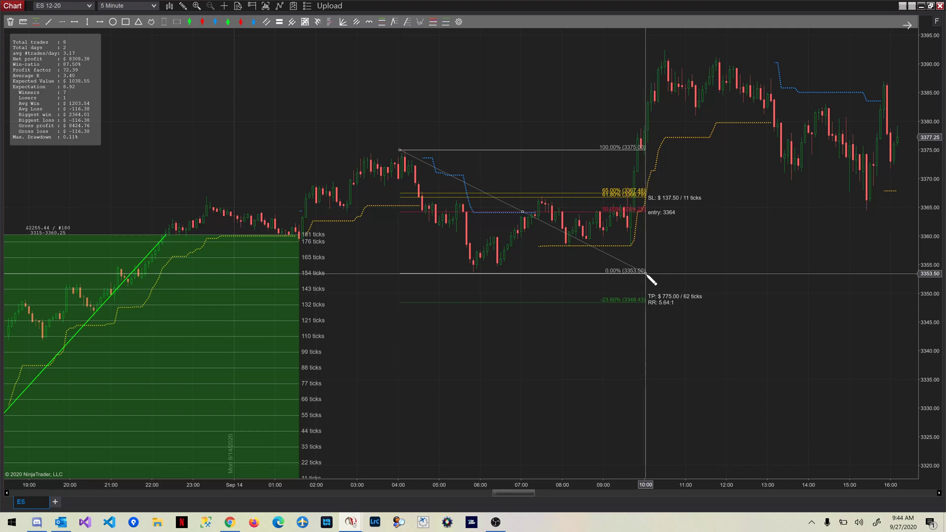
- Set the retracement's low at 3353.50 and place a short entering at 3364 on the 07:35 bar
left_click(645, 273)
scroll(542, 222, "down", 3)
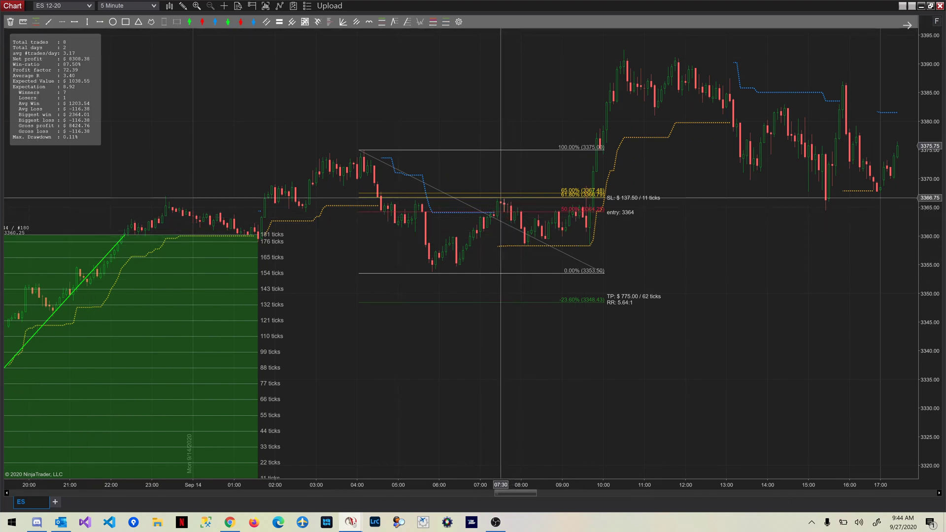
left_click(496, 216)
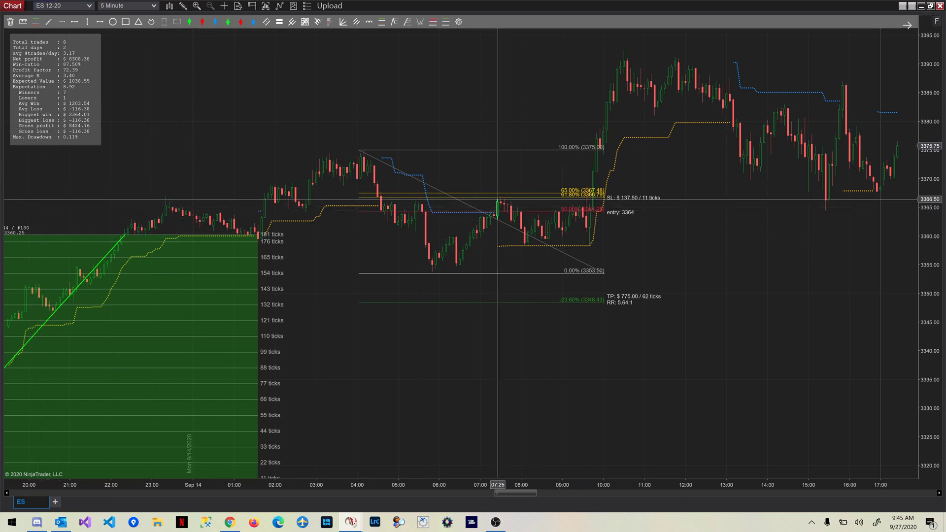
mouse_move(500, 193)
left_mouse_down()
mouse_move(503, 213)
mouse_move(493, 213)
mouse_move(559, 212)
left_mouse_up()
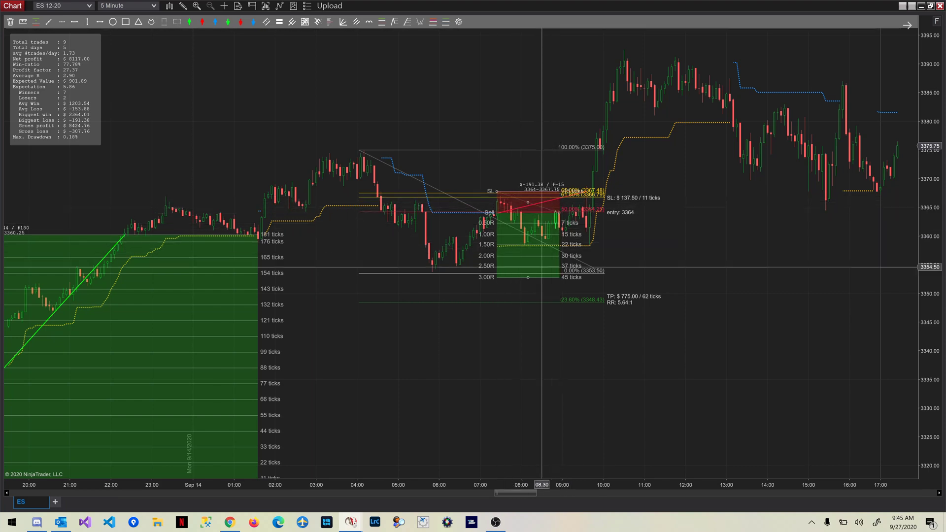
- Pull the short's target up to breakeven and delete the Fibonacci retracement
left_click_drag(526, 277, 534, 213)
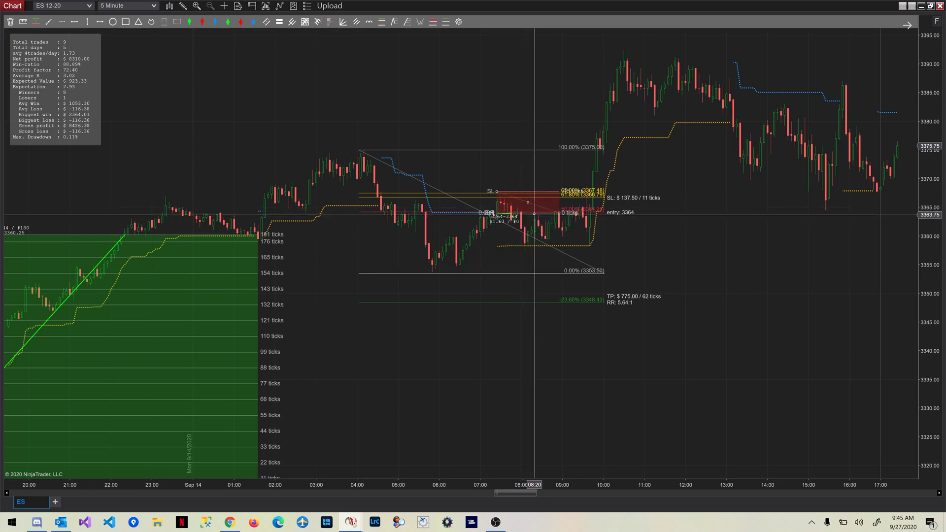
scroll(535, 215, "down", 10)
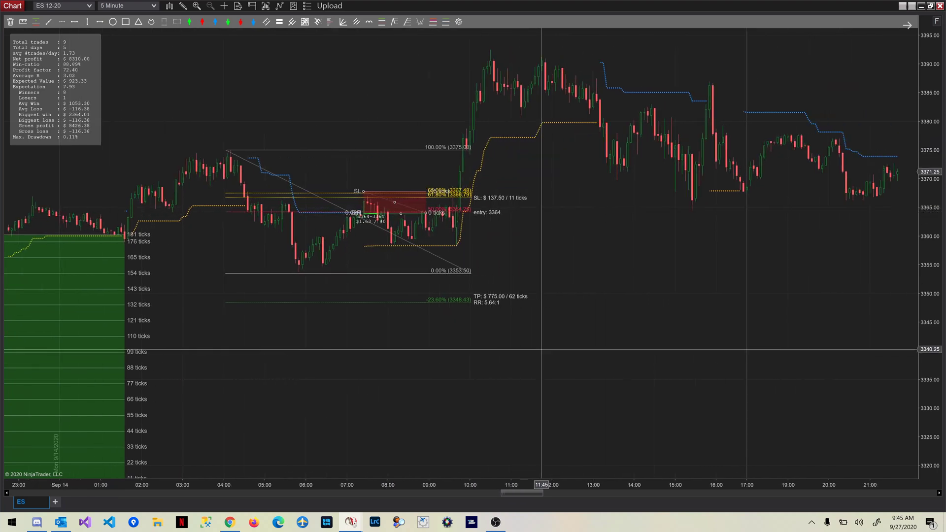
scroll(542, 349, "down", 3)
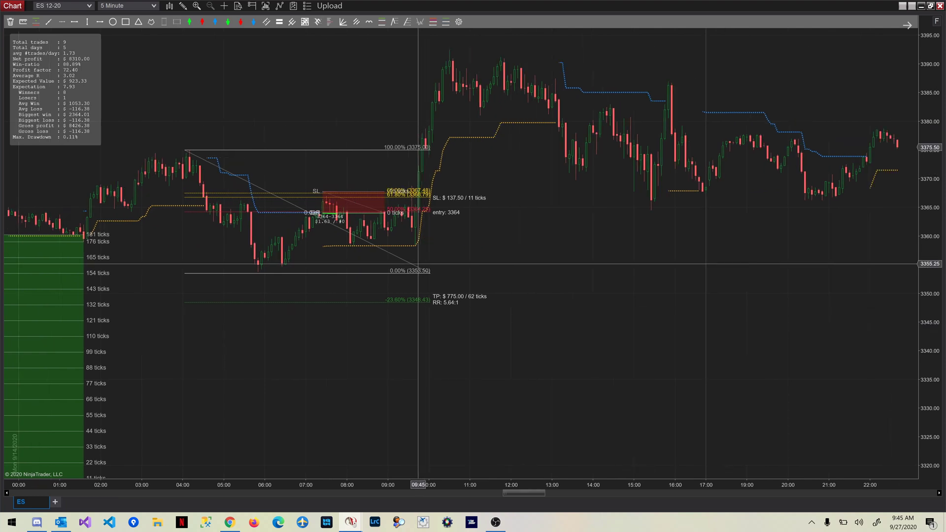
key("Delete")
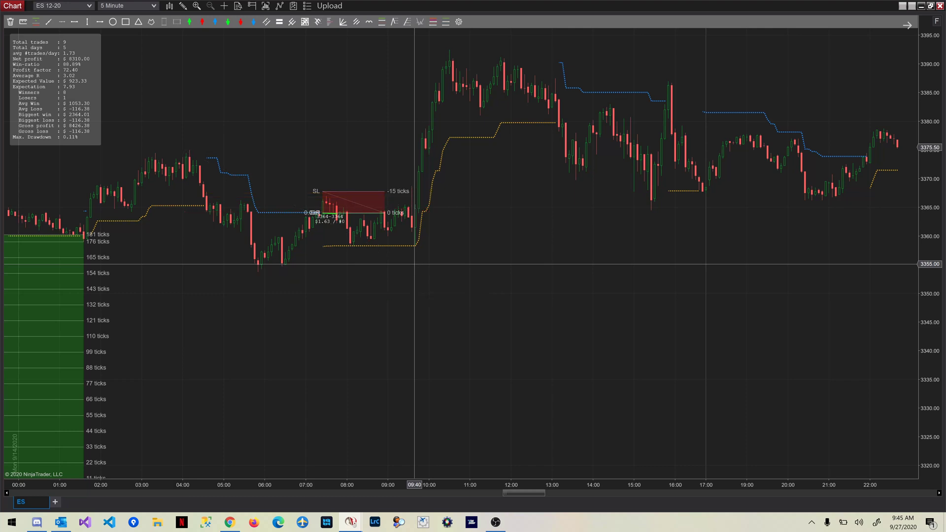
- Cancel a trial retracement at the 3353.75 low and move the chart to later bars
left_click(288, 271)
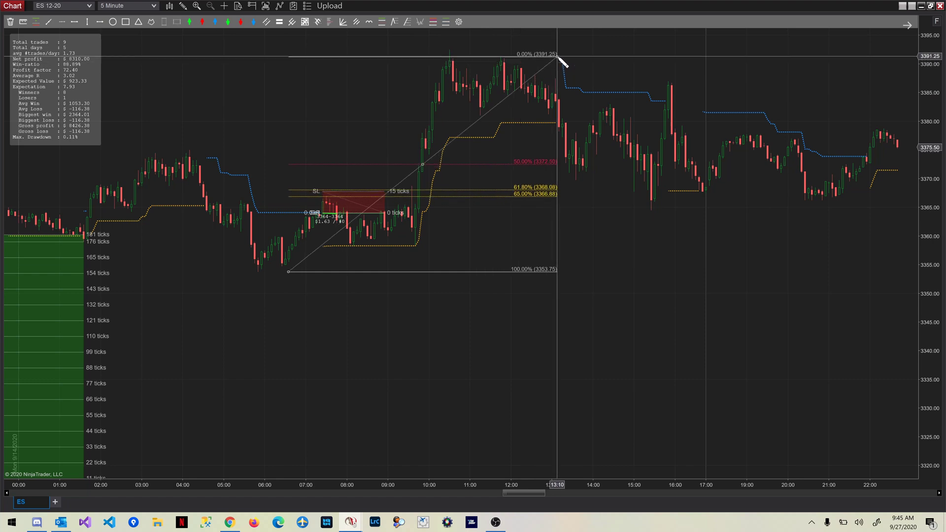
key("Escape")
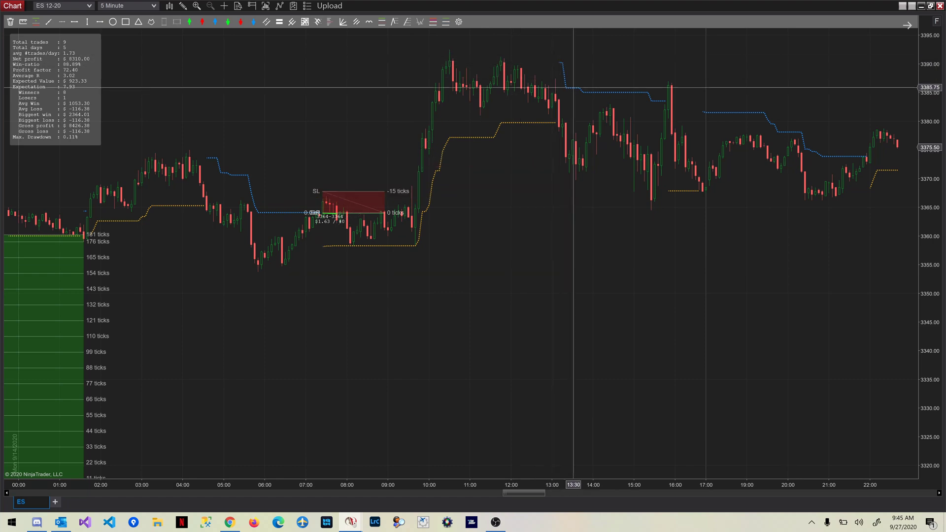
left_click_drag(570, 163, 550, 162)
scroll(550, 161, "down", 8)
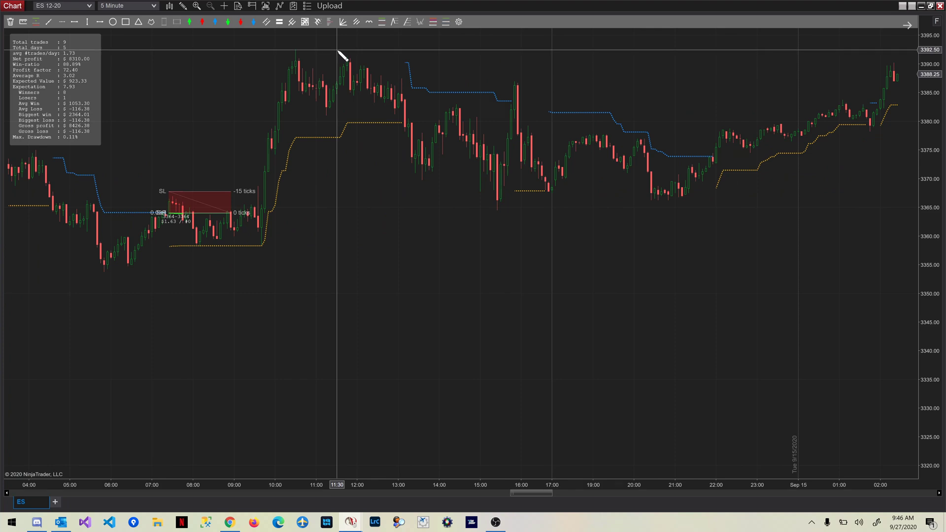
- Draw a Fibonacci from 3392.50 to 3369.75 and a short at 3381 targeting 3364.75
mouse_move(338, 51)
left_mouse_down()
mouse_move(531, 202)
mouse_move(574, 202)
mouse_move(555, 183)
mouse_move(462, 179)
mouse_move(532, 178)
left_mouse_up()
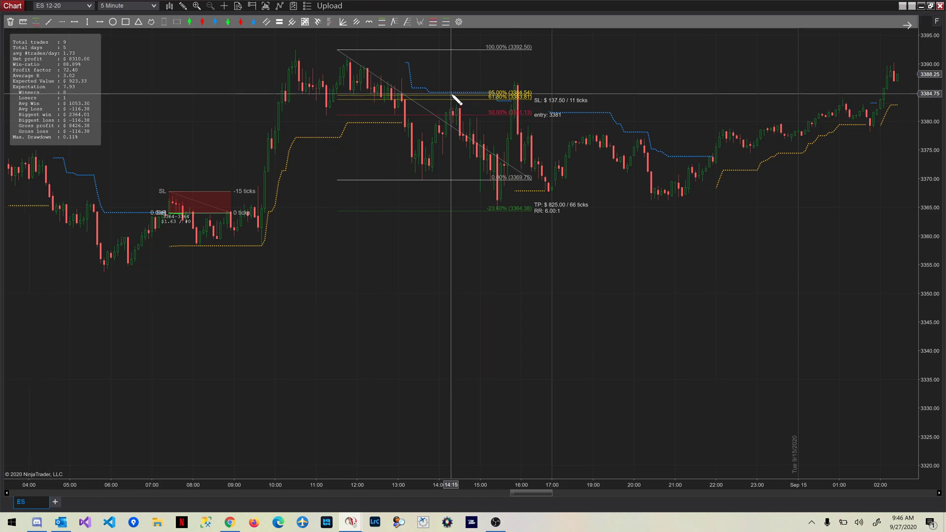
left_click(457, 117)
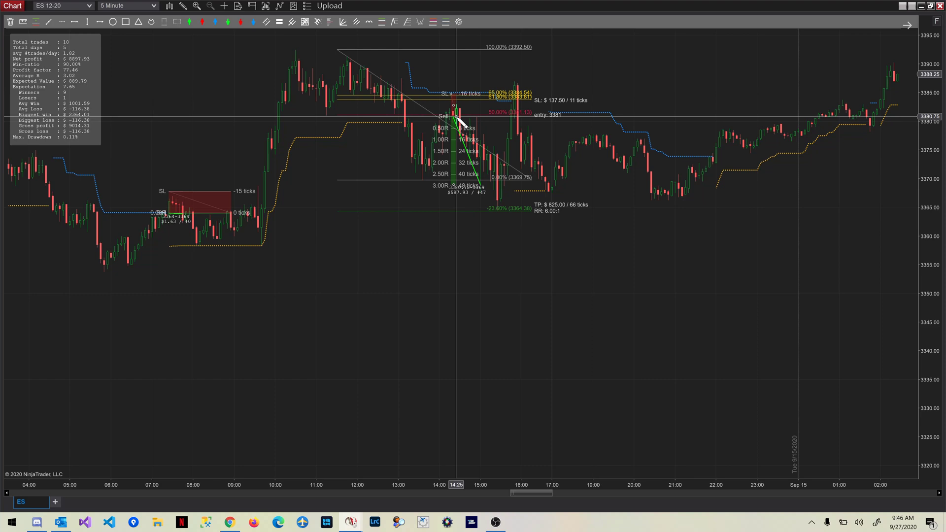
left_click_drag(457, 118, 513, 115)
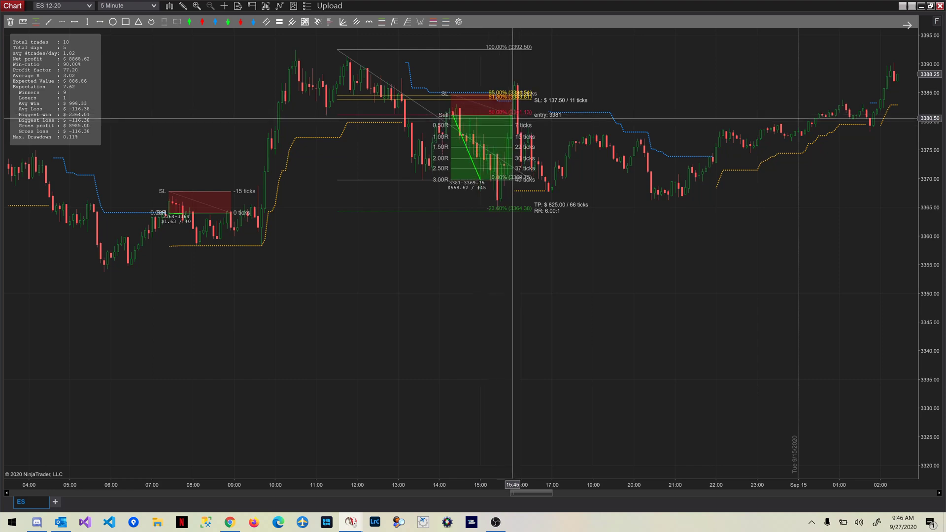
left_click_drag(484, 191, 502, 212)
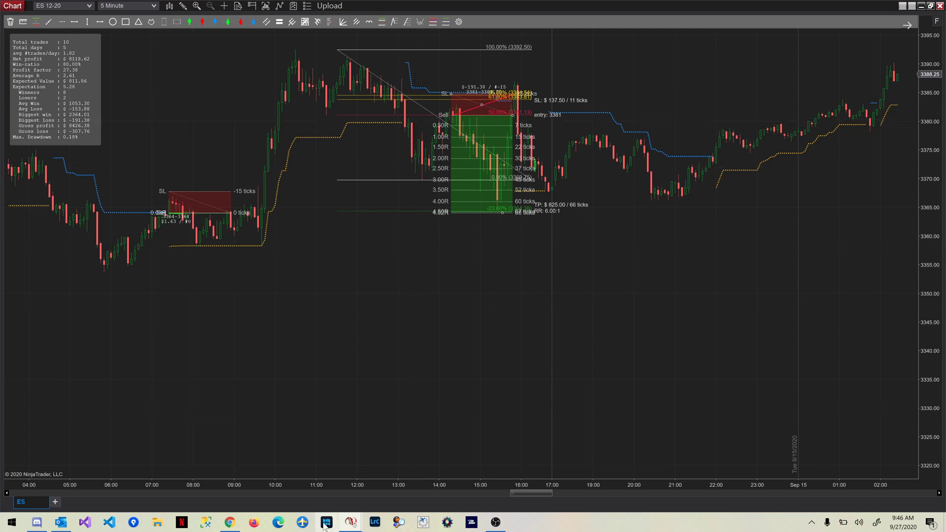
left_click_drag(288, 484, 416, 486)
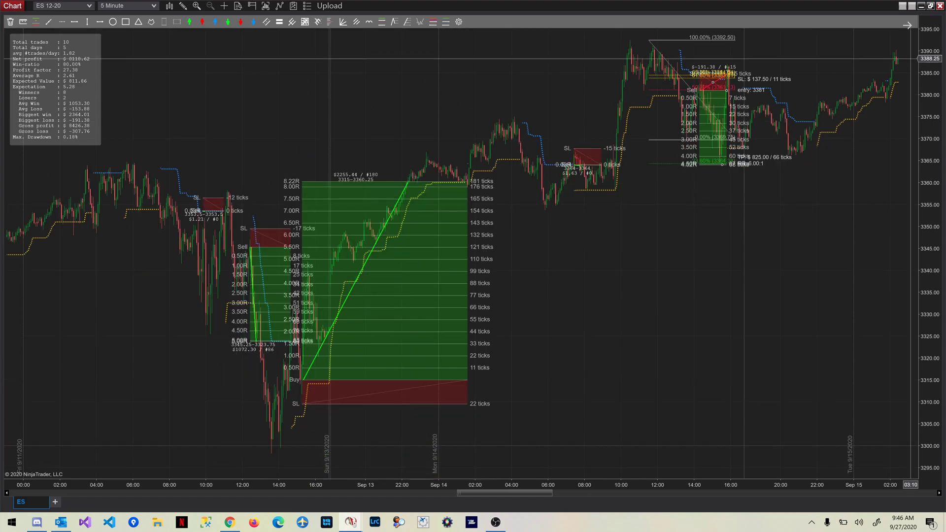
- Scroll back in time and compress the time axis to span Sep 7 through Sep 14
scroll(654, 403, "up", 5)
scroll(654, 402, "up", 10)
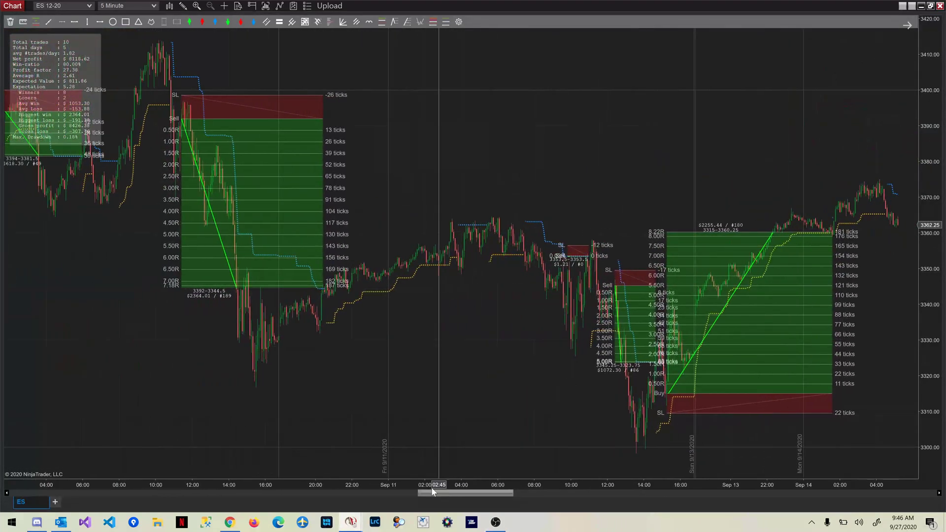
left_click_drag(442, 491, 420, 488)
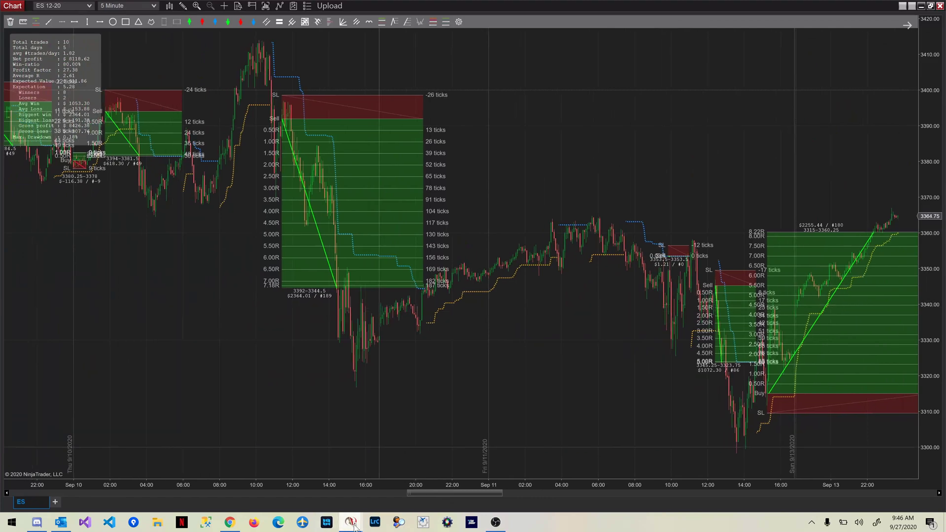
left_click_drag(337, 486, 469, 486)
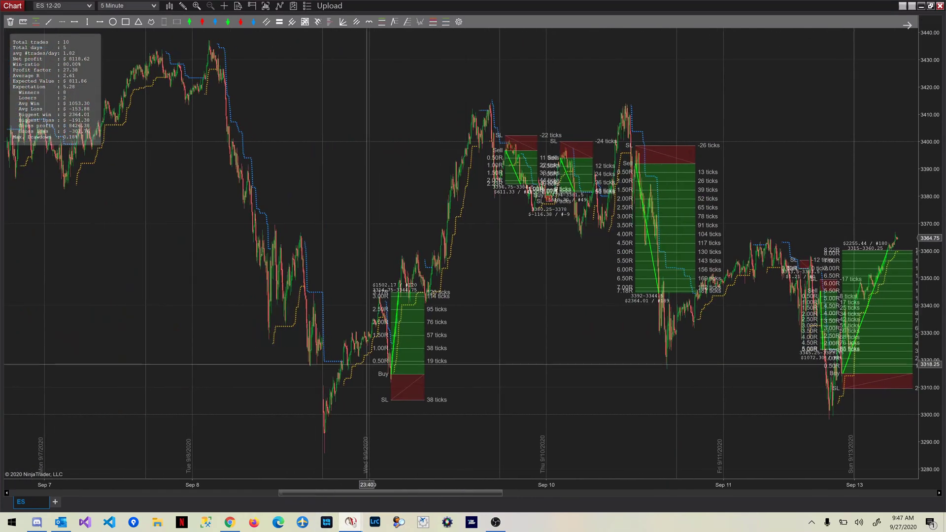
scroll(153, 319, "down", 5)
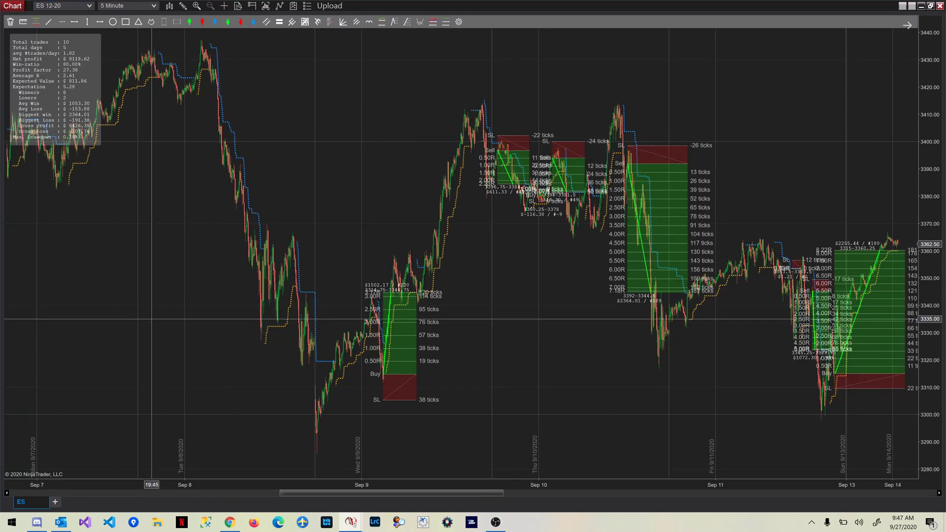
scroll(153, 319, "down", 8)
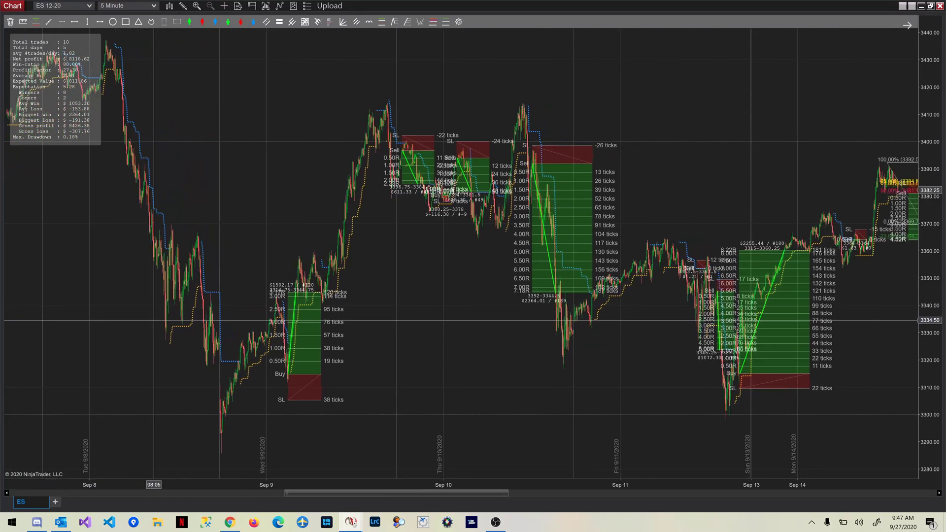
scroll(153, 321, "down", 5)
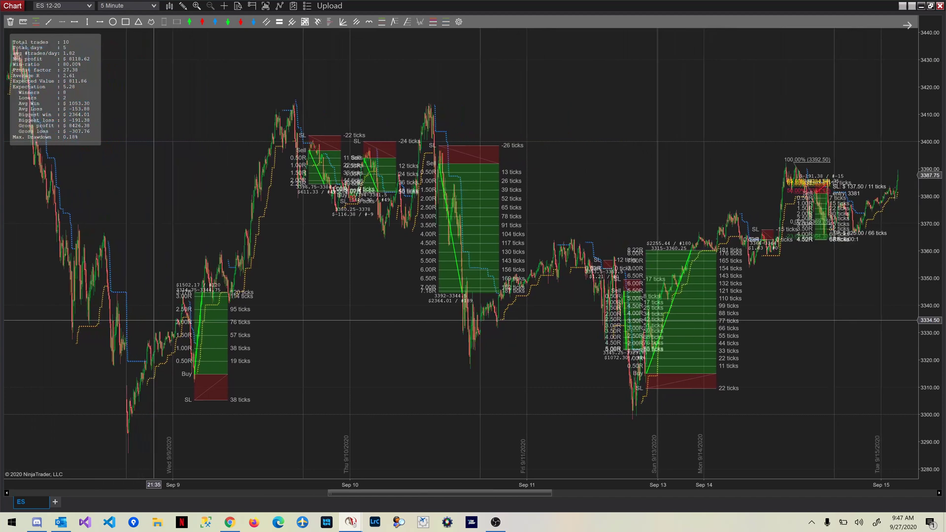
scroll(155, 323, "down", 2)
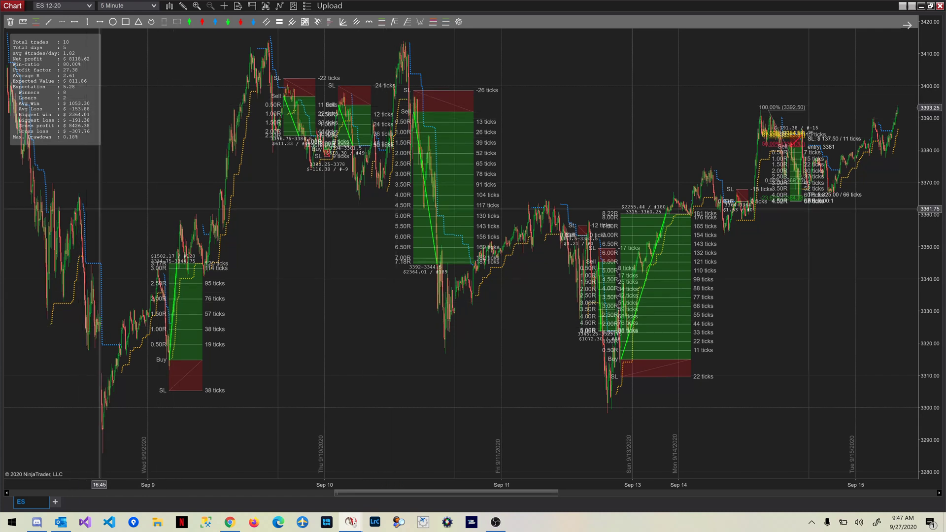
scroll(128, 163, "down", 2)
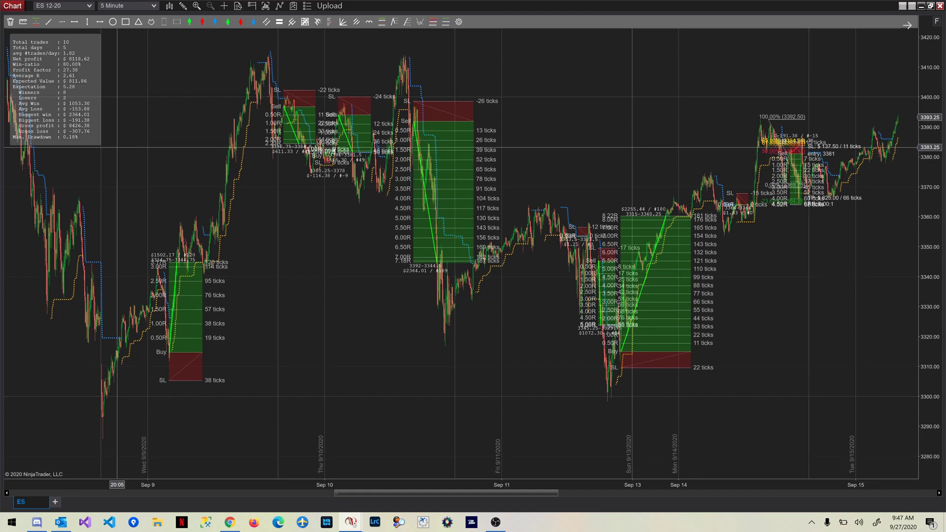
scroll(122, 157, "down", 3)
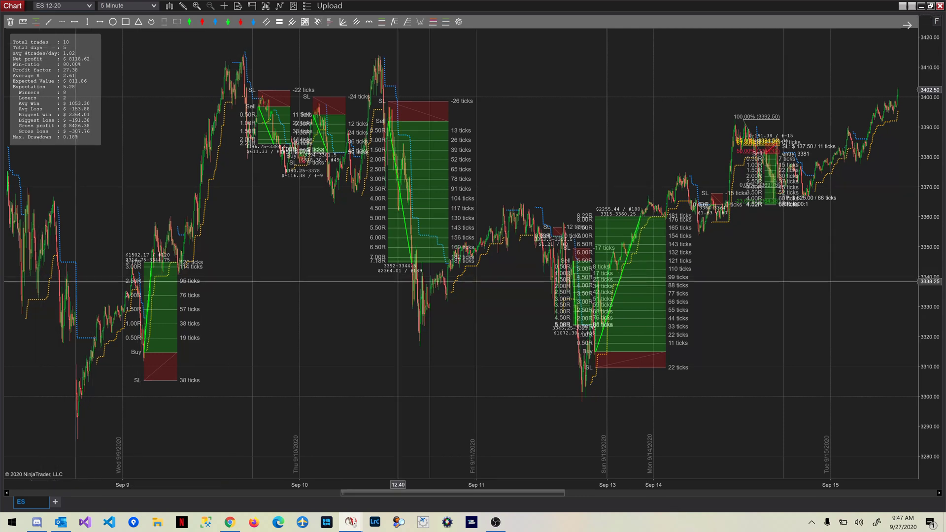
- Stretch the price scale to fit the full range and select the Sep 9 long trade box
left_click_drag(484, 494, 425, 495)
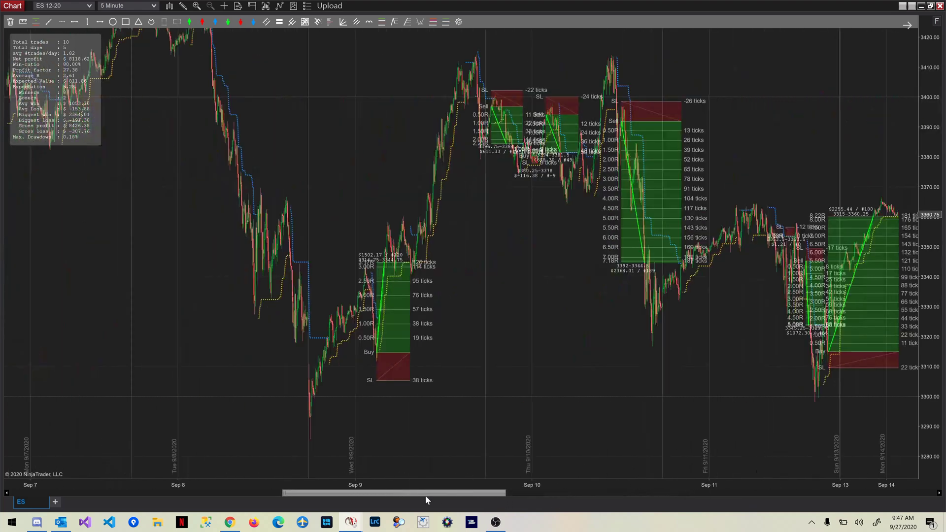
left_click_drag(939, 72, 939, 103)
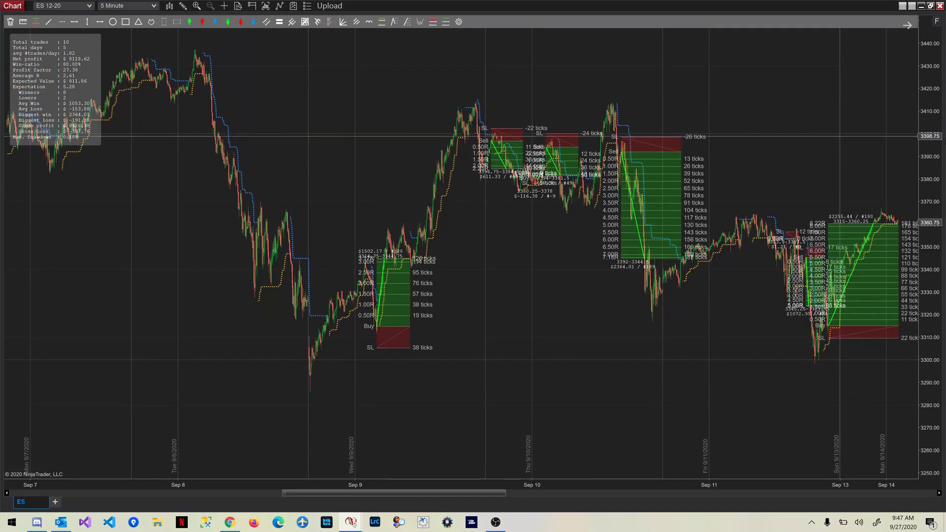
scroll(411, 359, "down", 2)
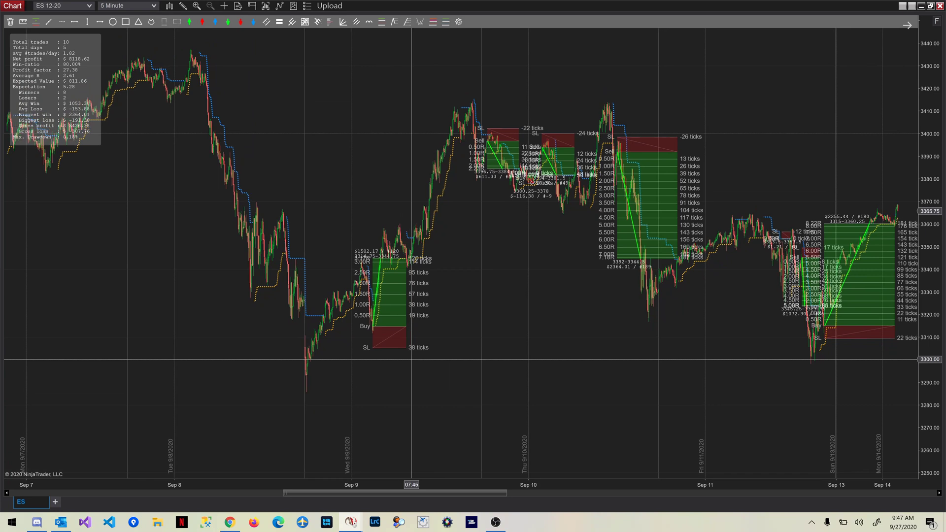
left_click(393, 332)
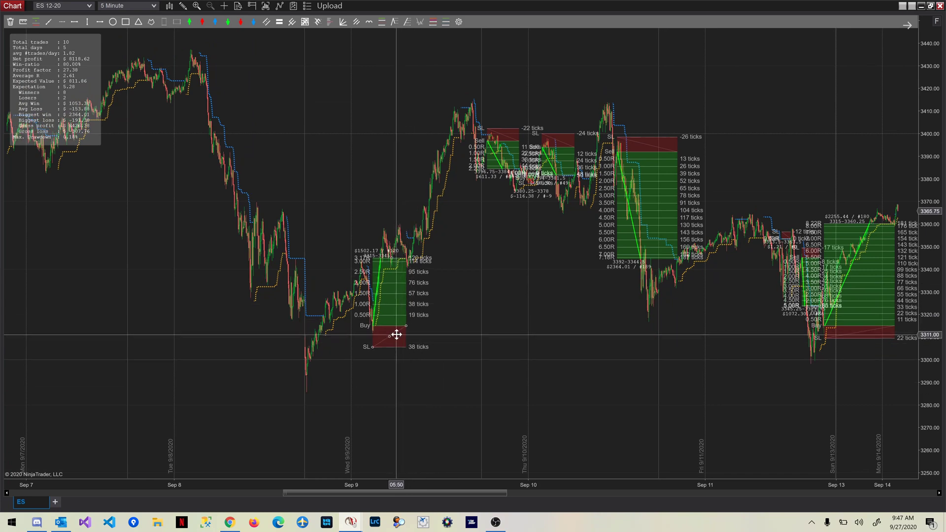
left_click(35, 22)
left_click_drag(467, 455, 531, 417)
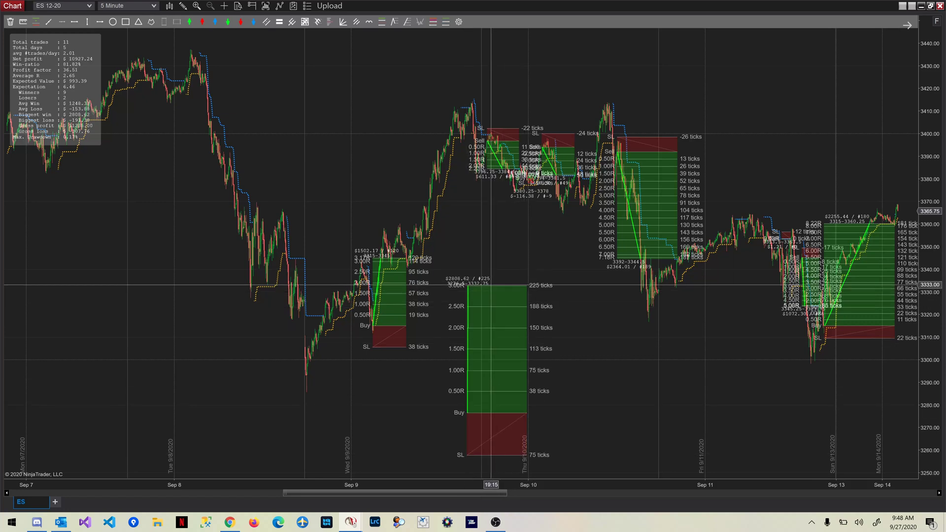
left_click_drag(491, 285, 508, 315)
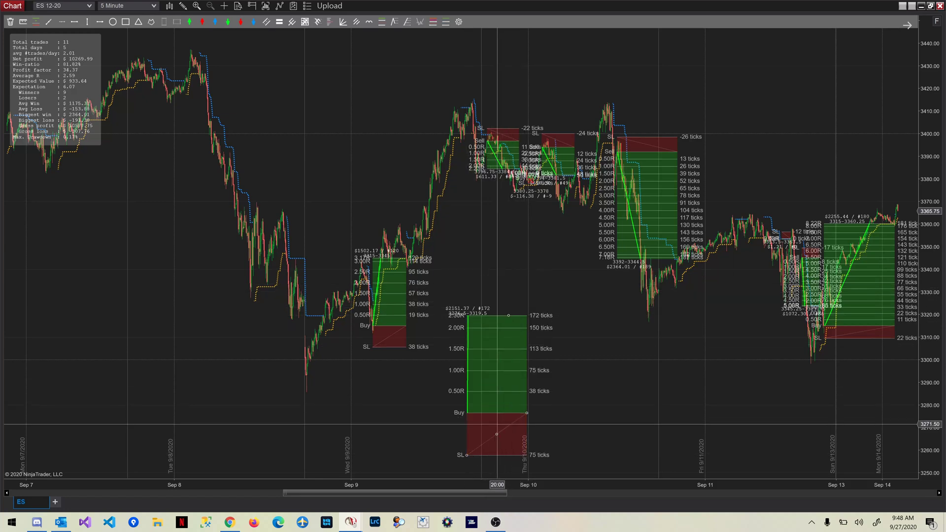
key("Delete")
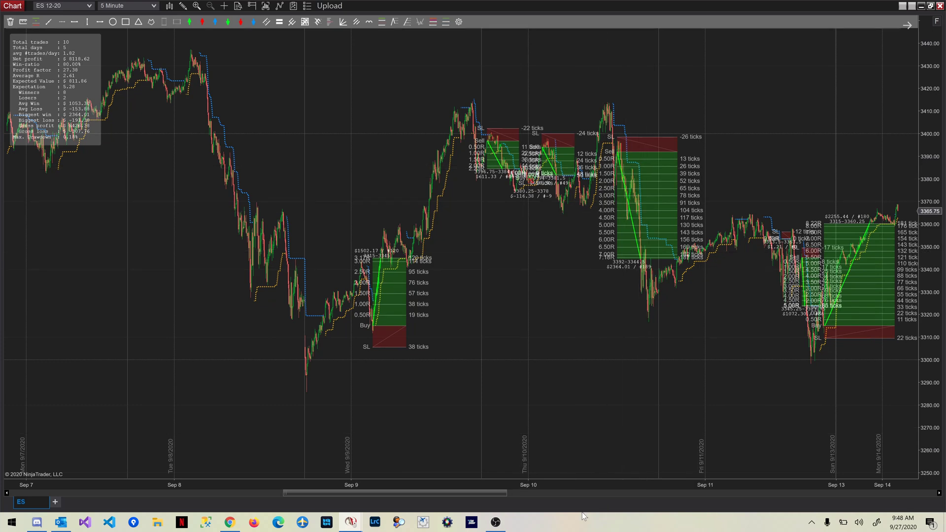
left_click(514, 494)
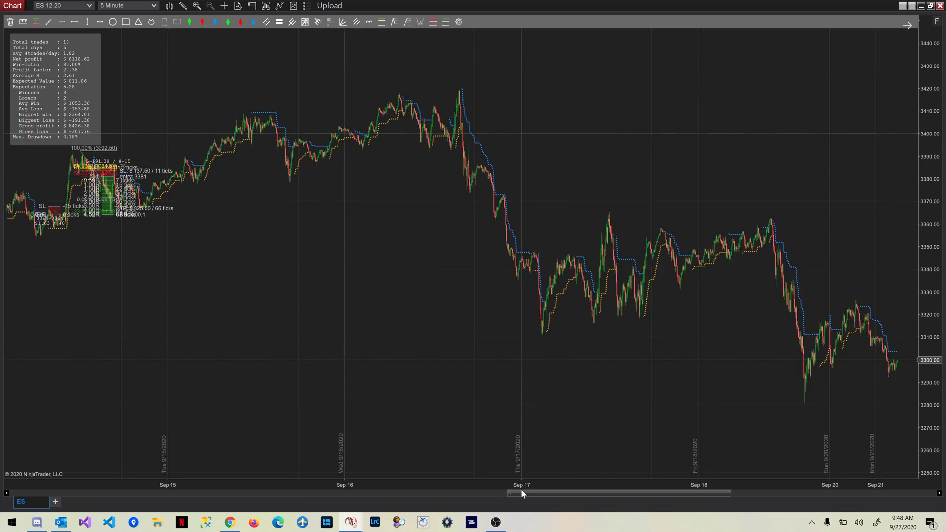
left_click(495, 495)
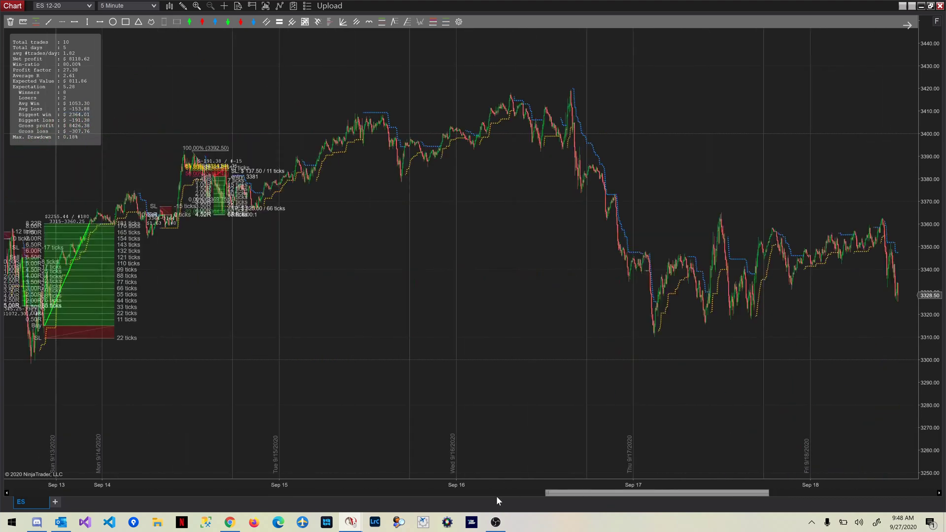
left_click_drag(496, 495, 317, 497)
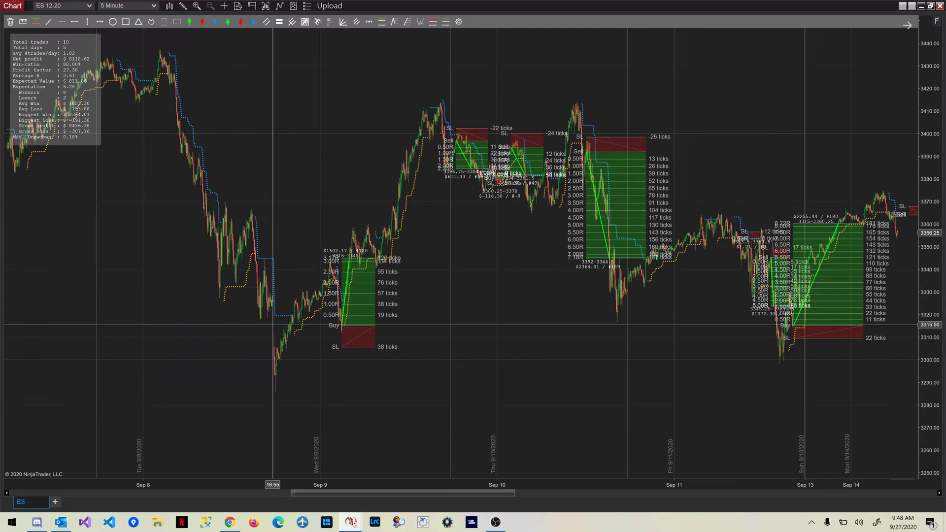
- Load improve-your.trade in Chrome in place of the YouTube channel page and reposition the browser window
left_click(229, 522)
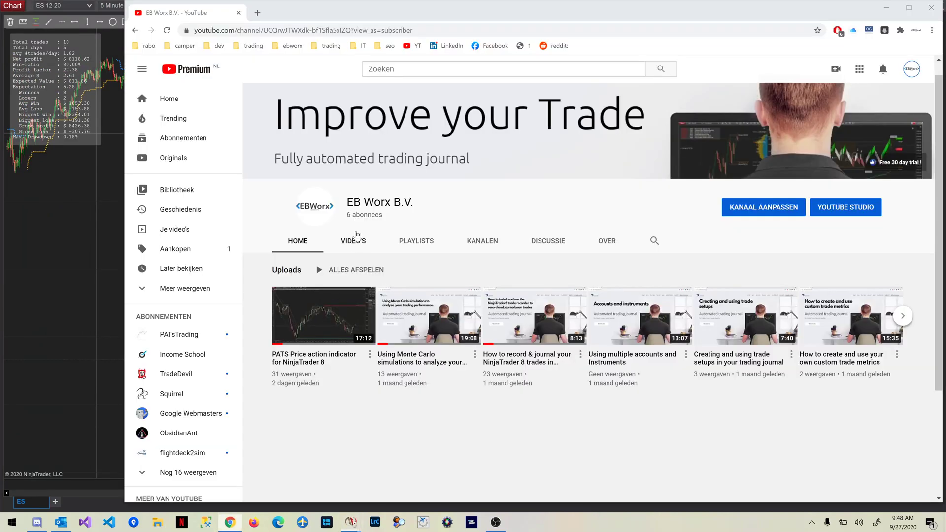
left_click_drag(407, 11, 404, 23)
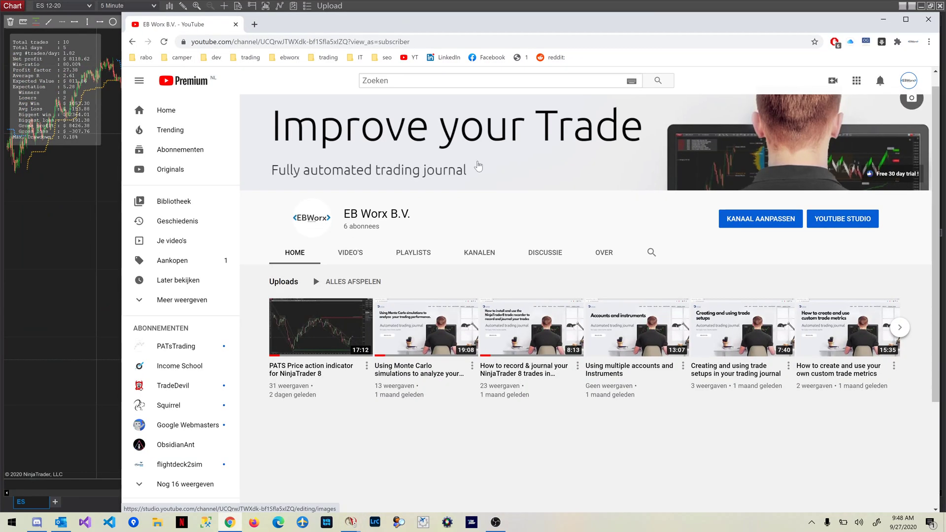
left_click(438, 41)
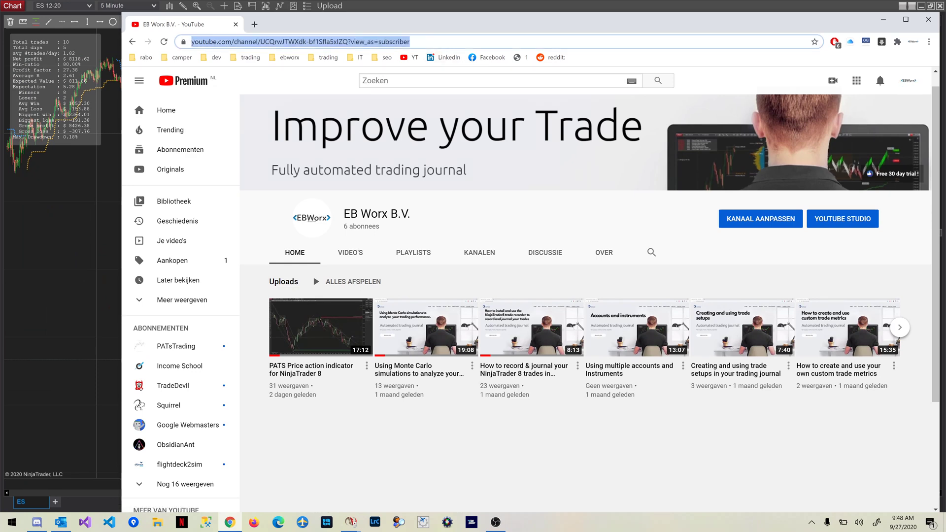
type("improve-your.trade")
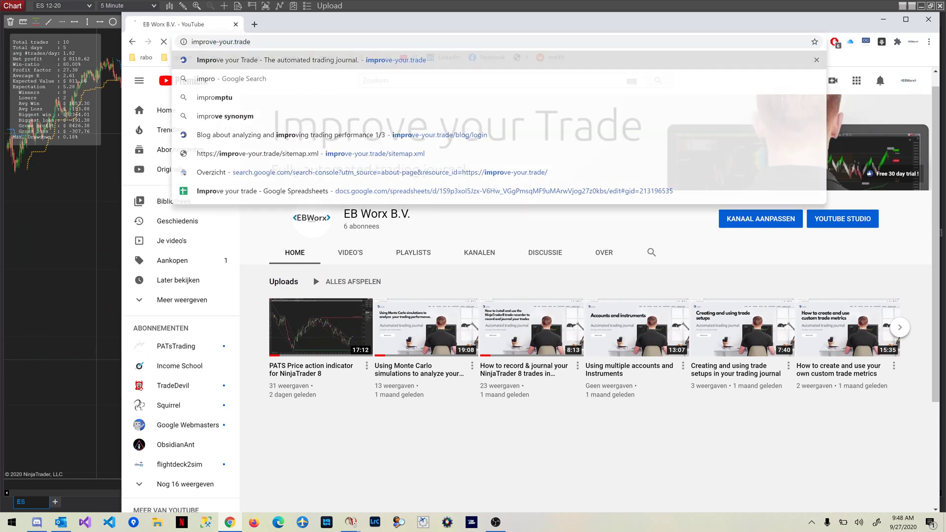
key("Return")
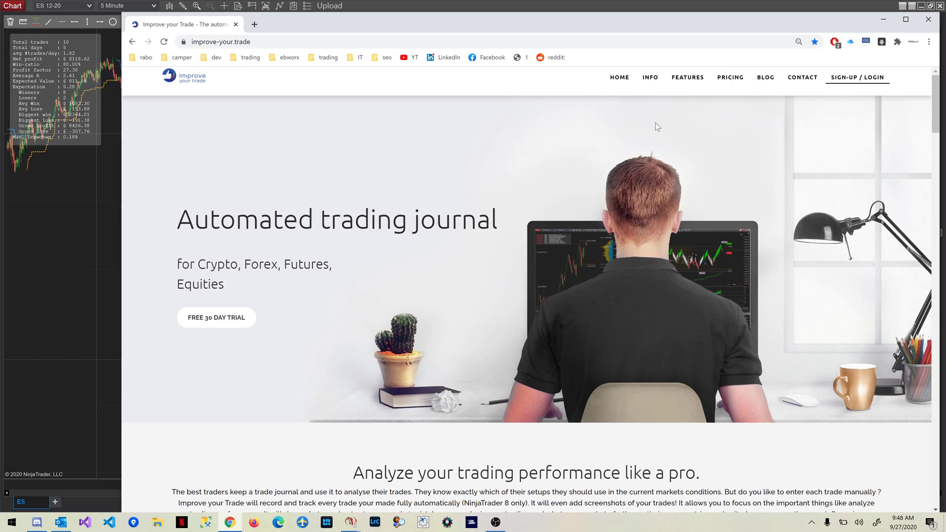
left_click_drag(586, 32, 532, 20)
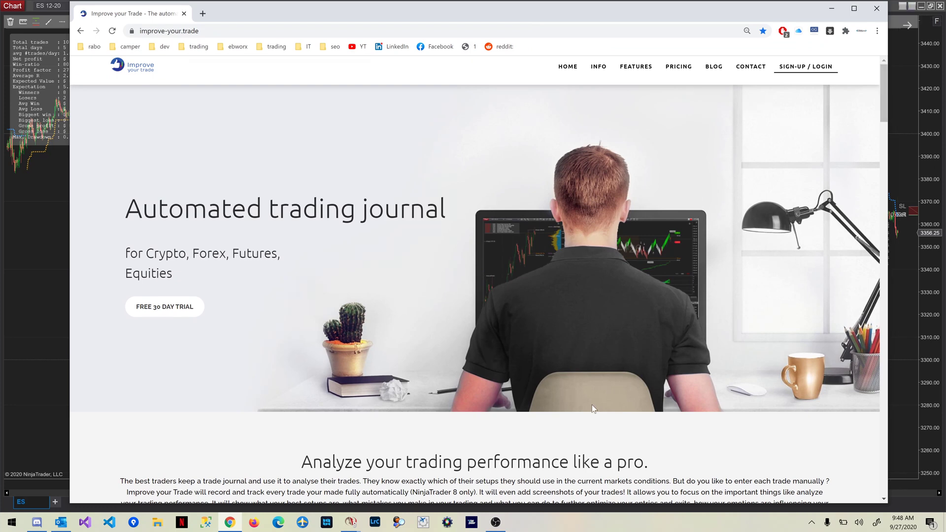
left_click(495, 521)
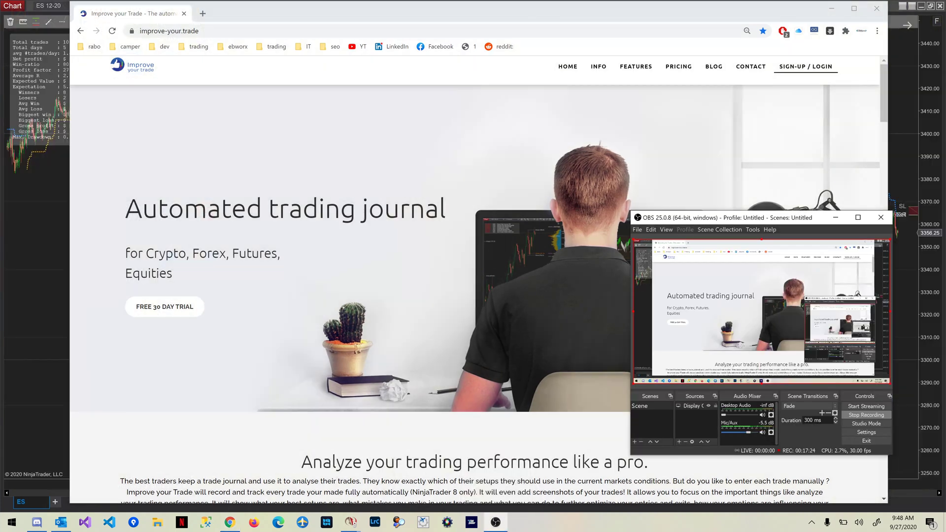